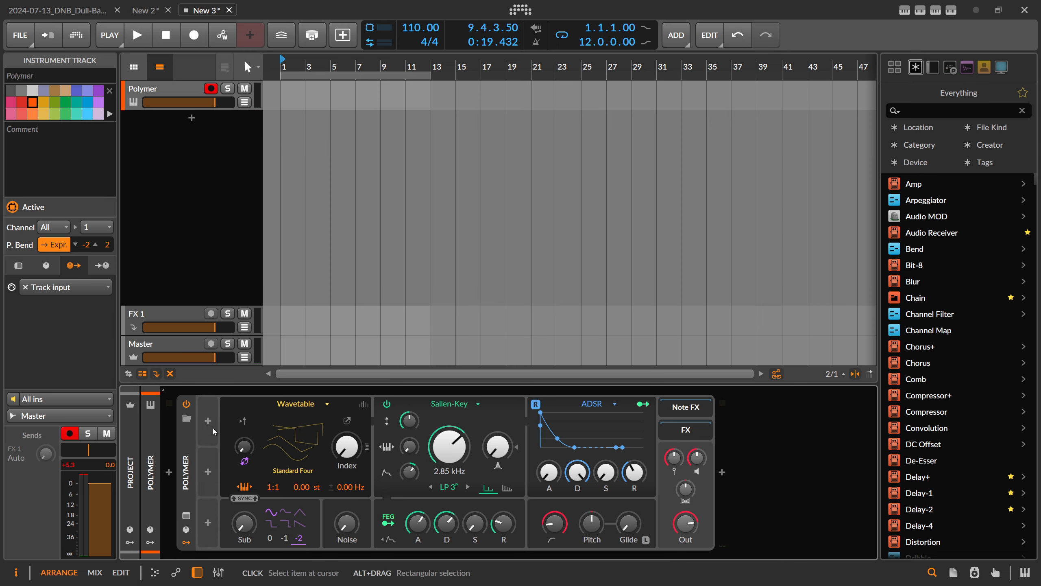
Add an Audio Rate modulator to the Polymer device and set its audio source to Polymer (POST).
click(208, 425)
text(audio)
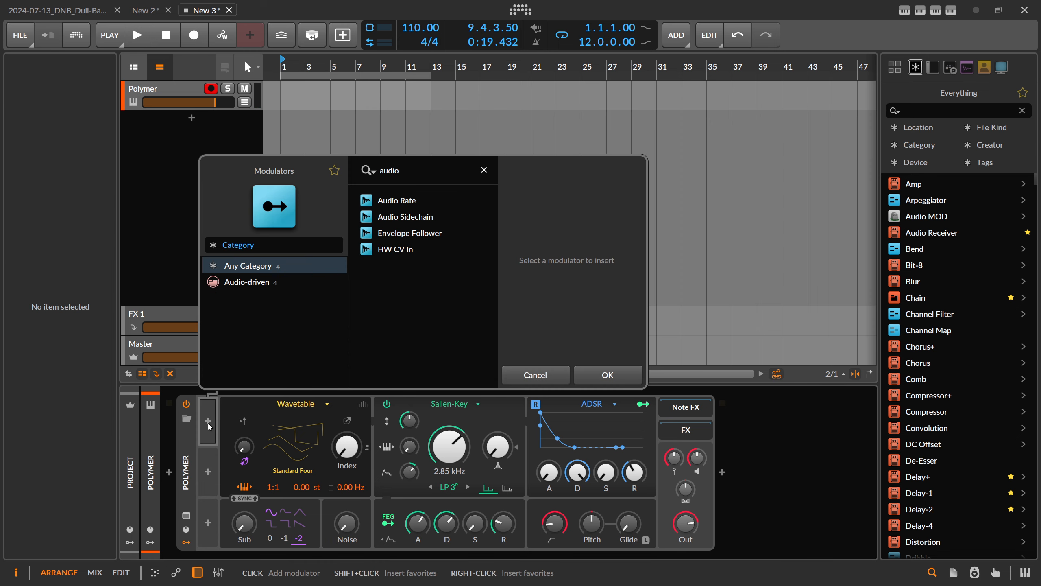
key(Return)
click(216, 419)
click(299, 418)
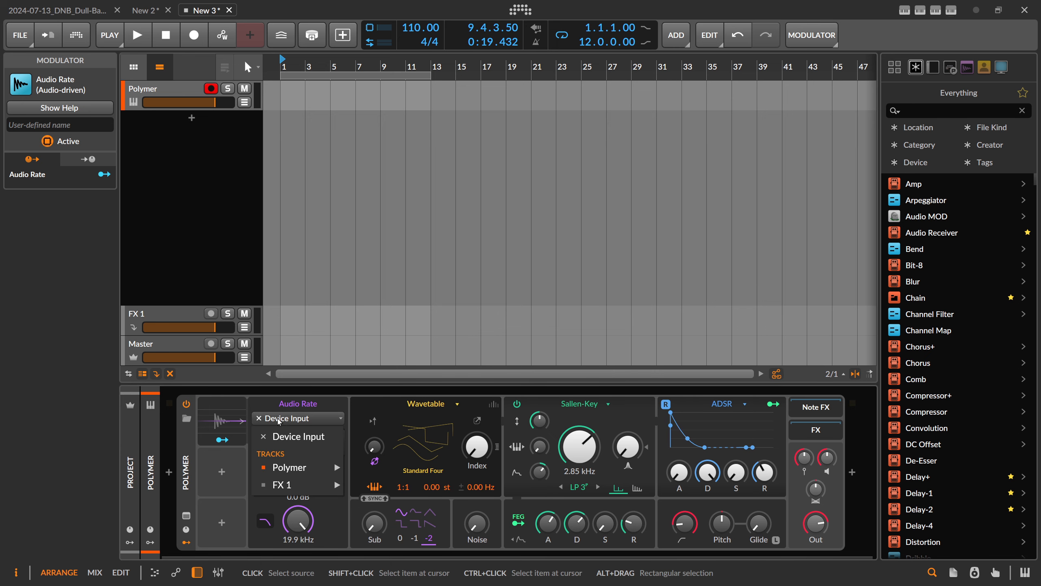
mouse_move(301, 469)
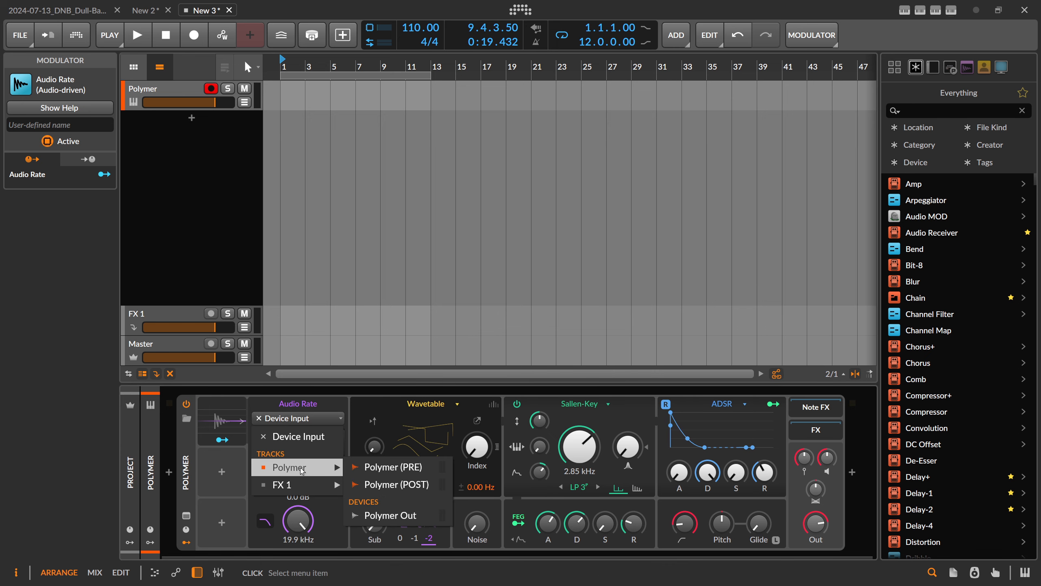
click(381, 482)
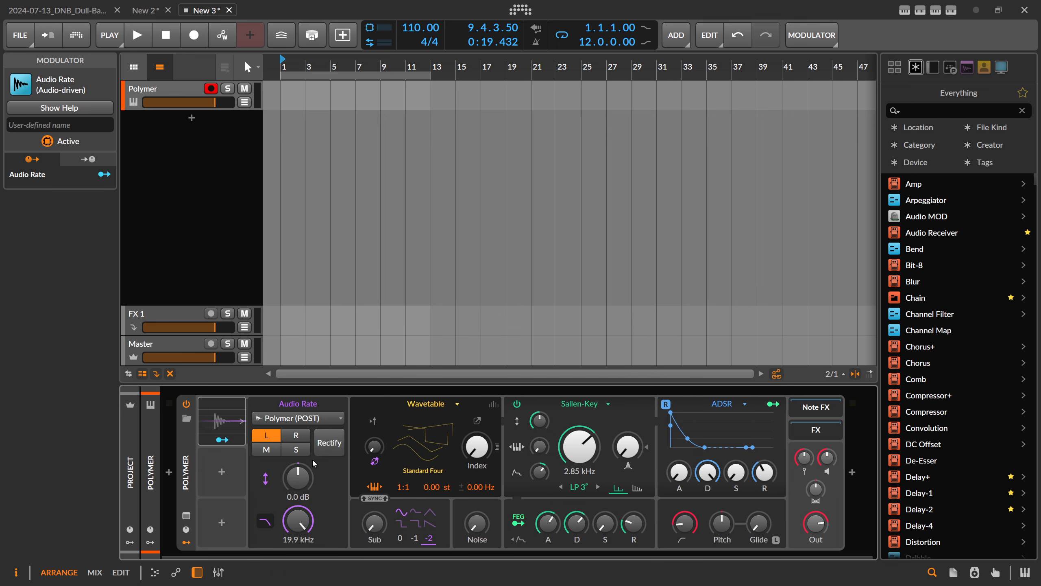
click(229, 415)
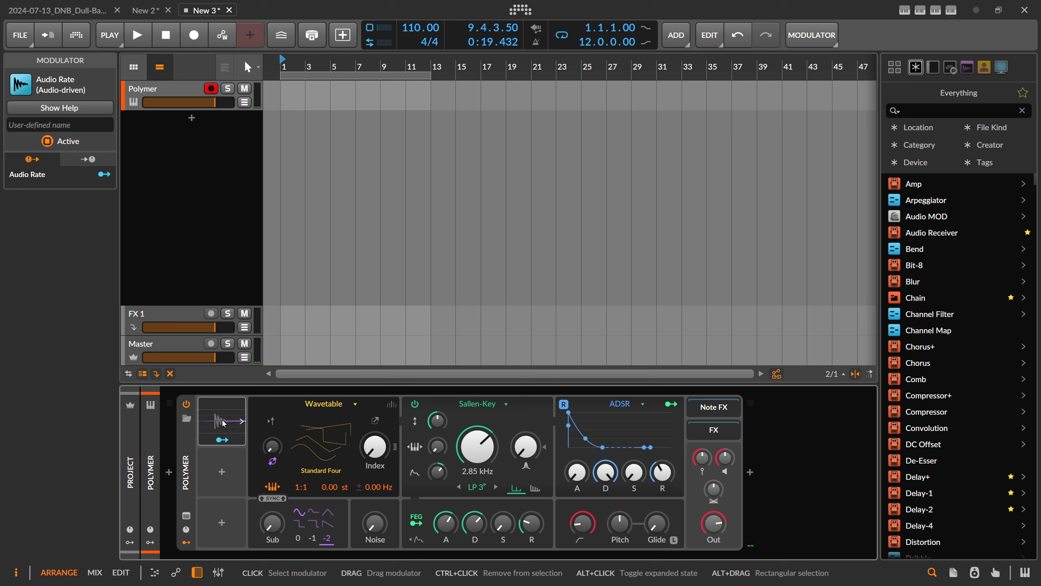
Map Audio Rate to the wavetable oscillator's phase modulation amount at about 0.94 and set the sub oscillator's octave to -1.
click(222, 438)
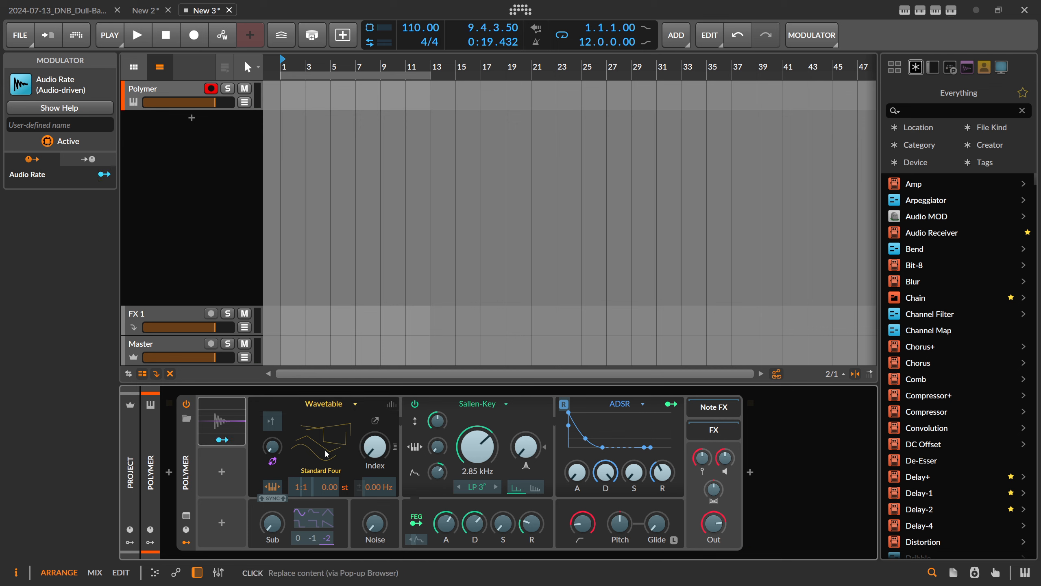
drag(272, 446, 272, 426)
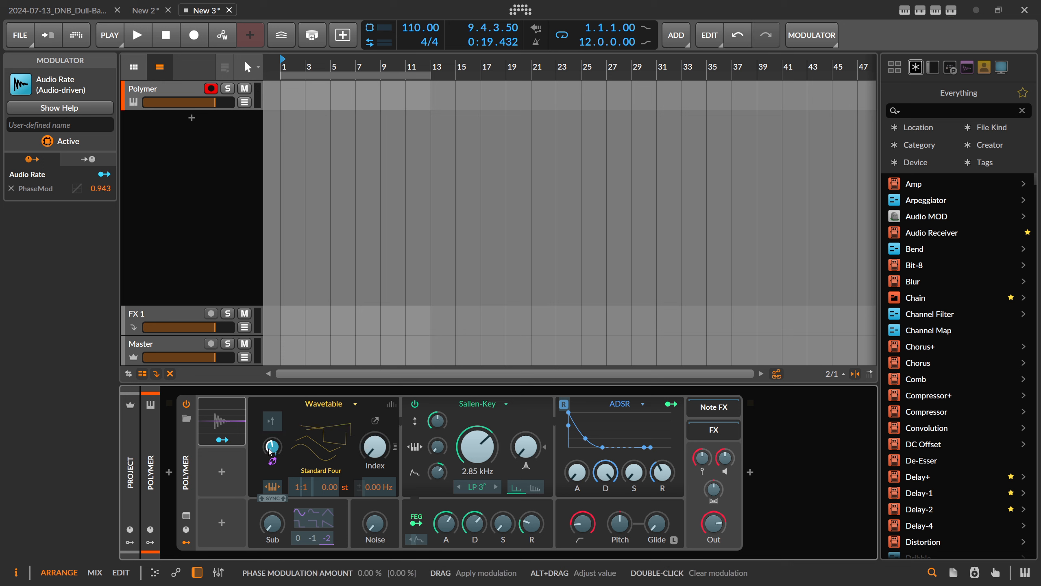
click(235, 445)
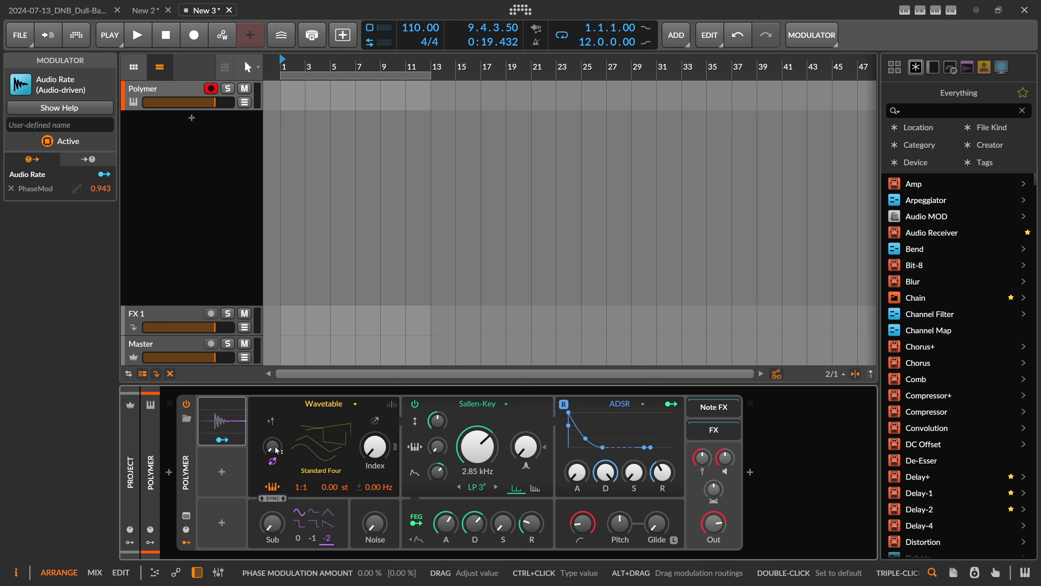
click(312, 538)
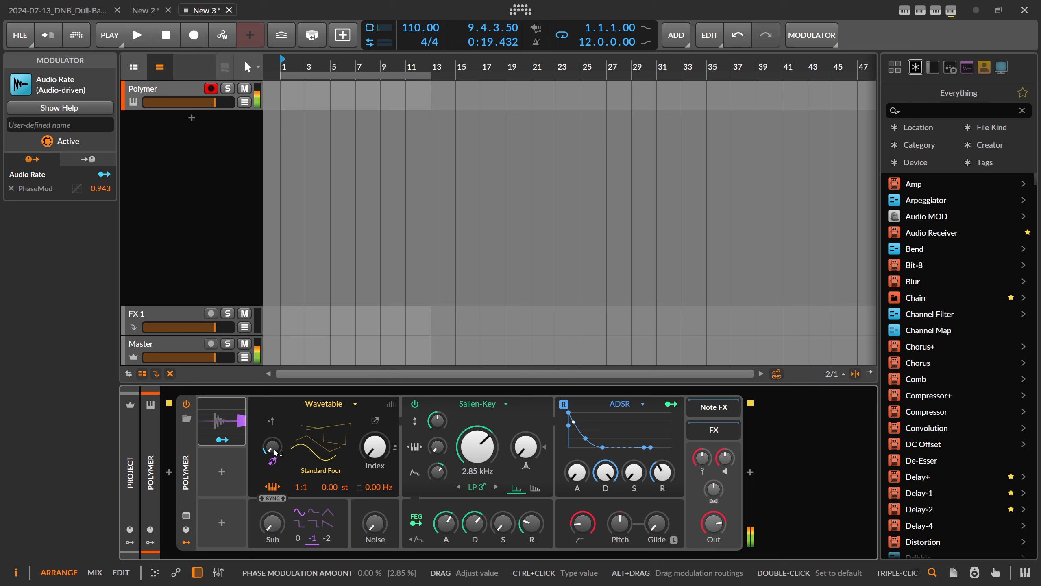
click(222, 440)
drag(272, 447, 272, 431)
Search the audio effects for "peak", insert the Peak Limiter on the Master track, and return to the Polymer track's devices.
key(Delete)
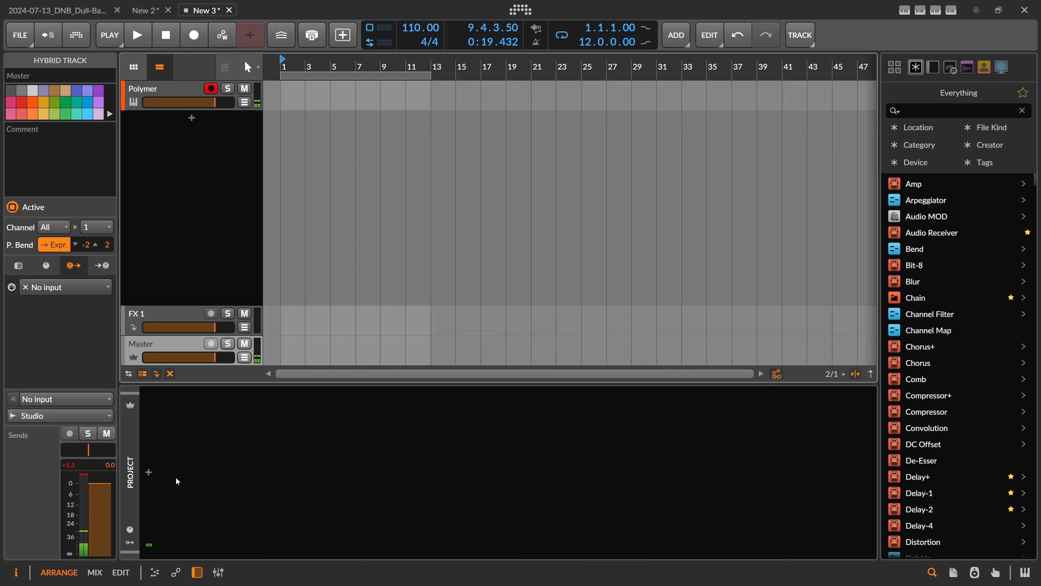
click(149, 473)
text(eak)
key(Down)
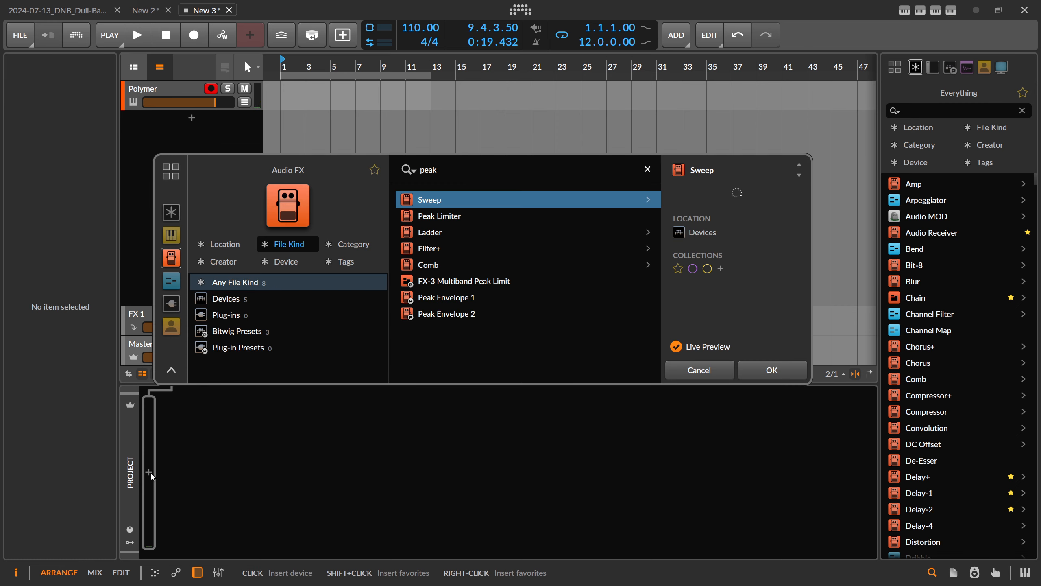
key(Return)
click(162, 109)
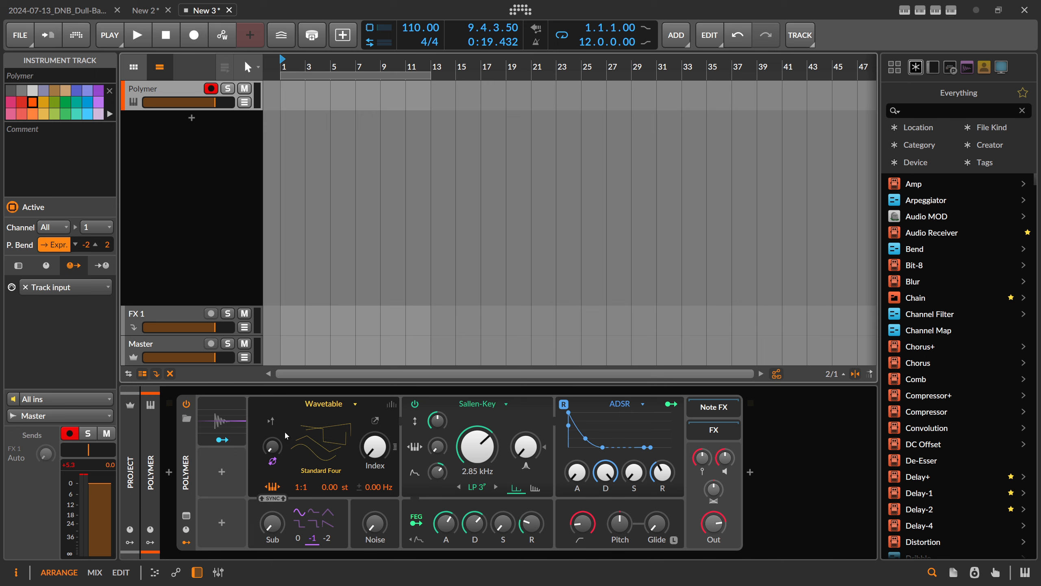
Lower the Audio Rate modulator's filter cutoff to 192 Hz and raise it again to 687 Hz.
drag(269, 447, 269, 469)
click(232, 444)
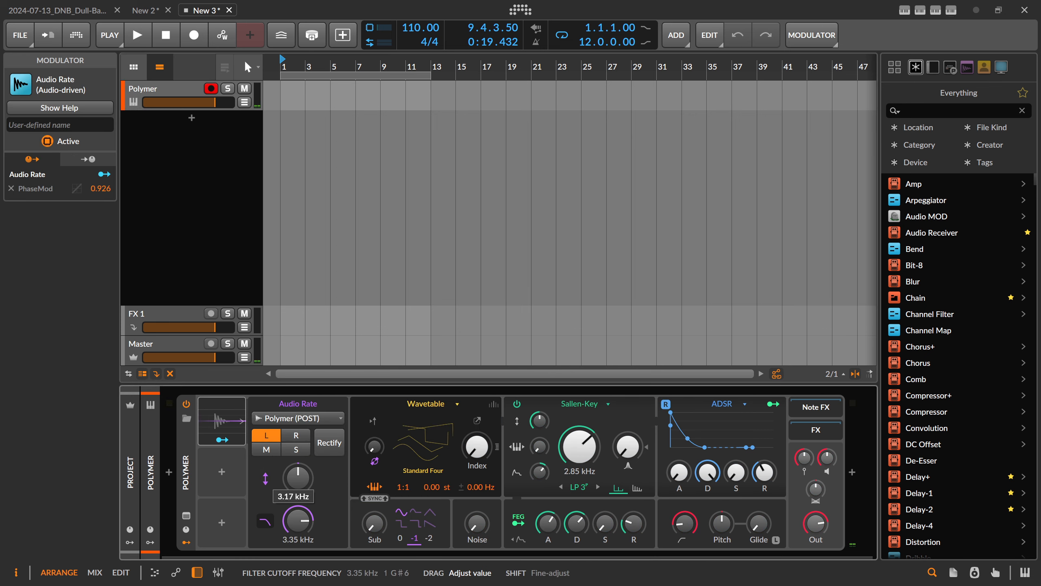
drag(298, 521, 308, 522)
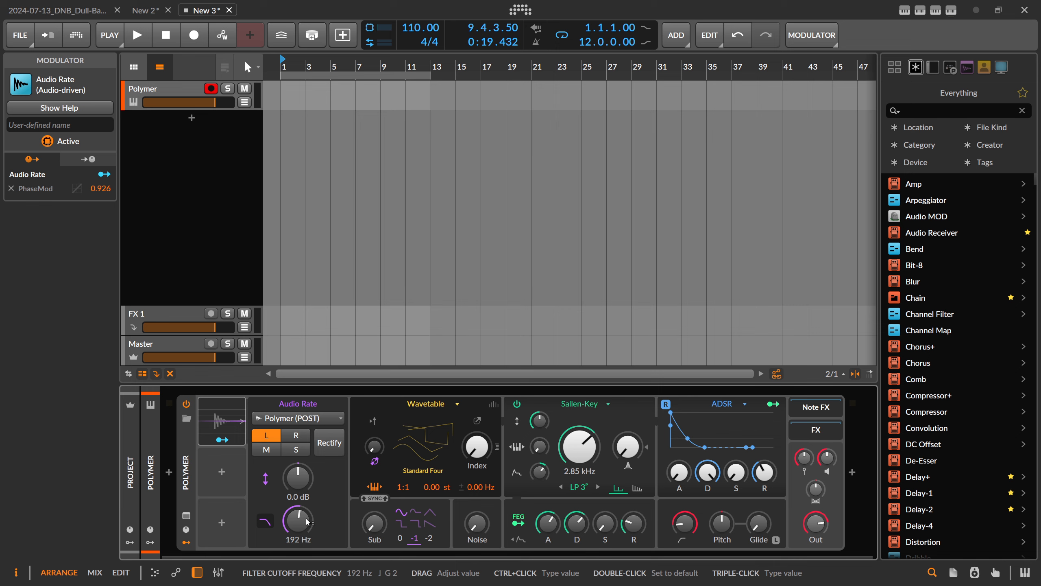
mouse_move(308, 522)
mouse_down()
mouse_move(309, 499)
mouse_move(309, 513)
mouse_up()
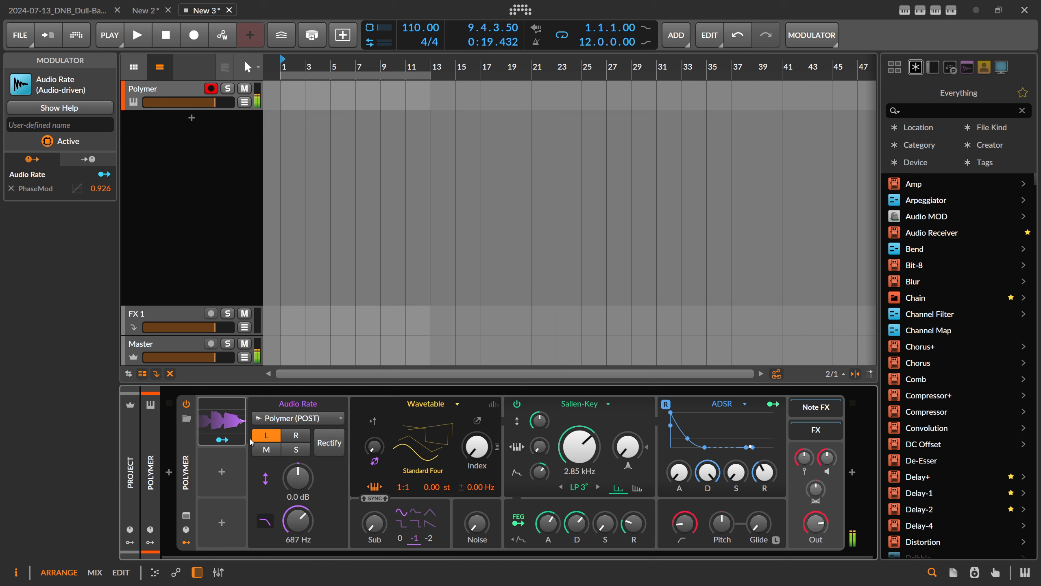
Map Audio Rate to the Sallen-Key filter cutoff with an amount of 28.29 and set the modulator's own filter cutoff to 19.9 kHz.
click(221, 440)
drag(579, 447, 579, 439)
drag(299, 521, 299, 491)
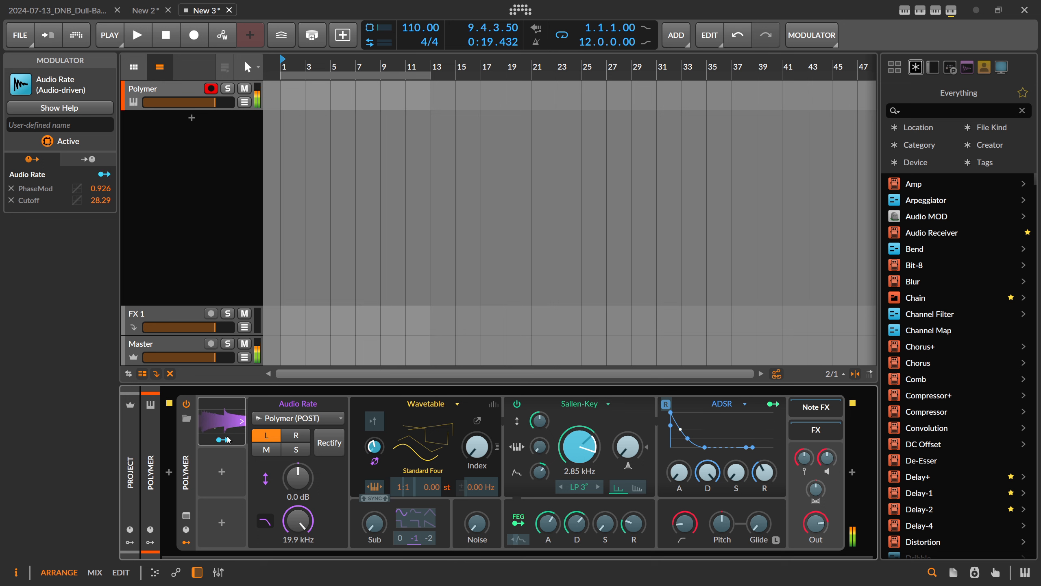
click(222, 440)
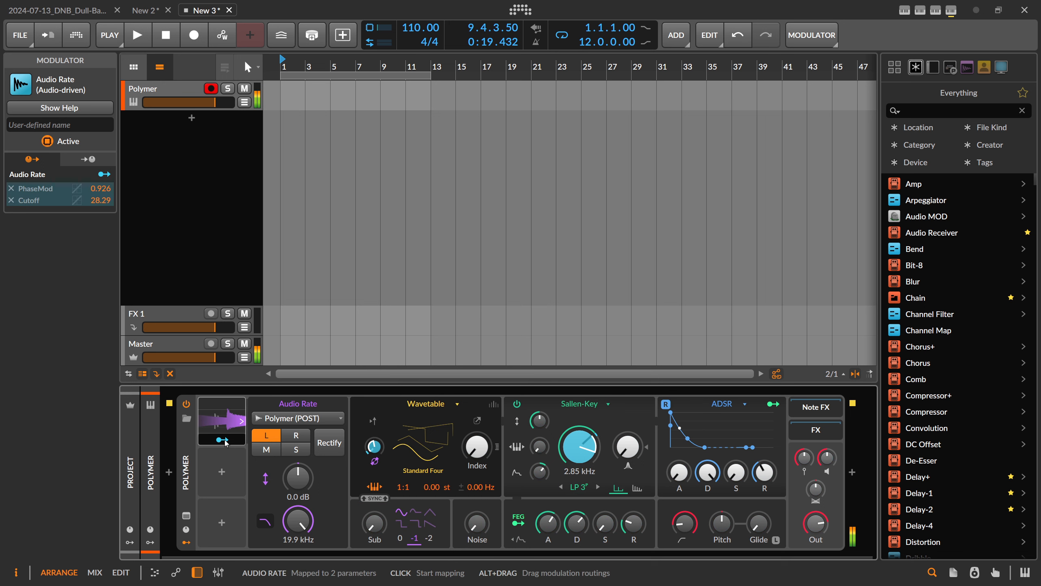
Collapse the expanded view of the Audio Rate modulator, leaving its mapping mode off.
click(224, 440)
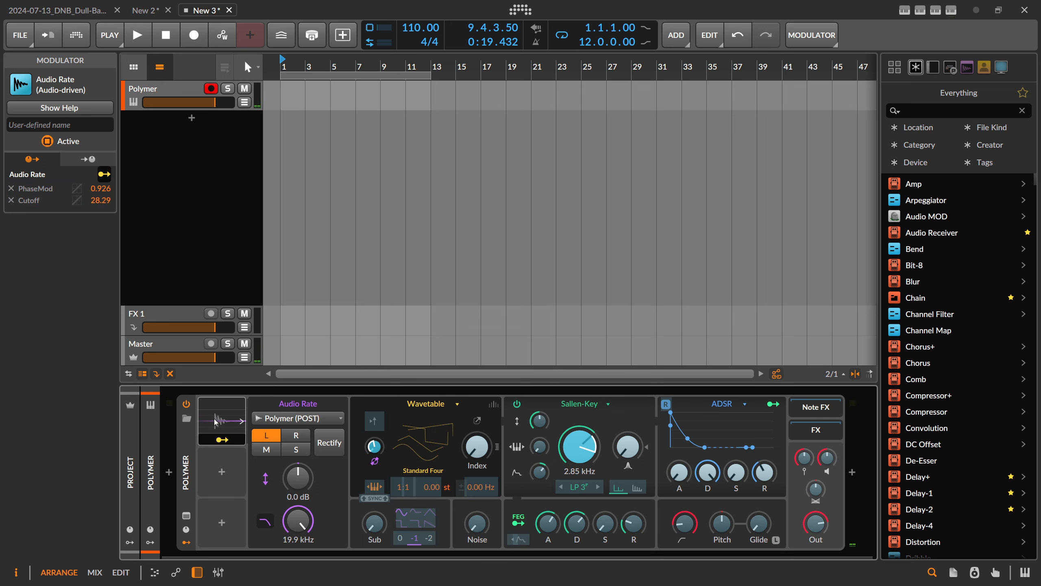
click(220, 419)
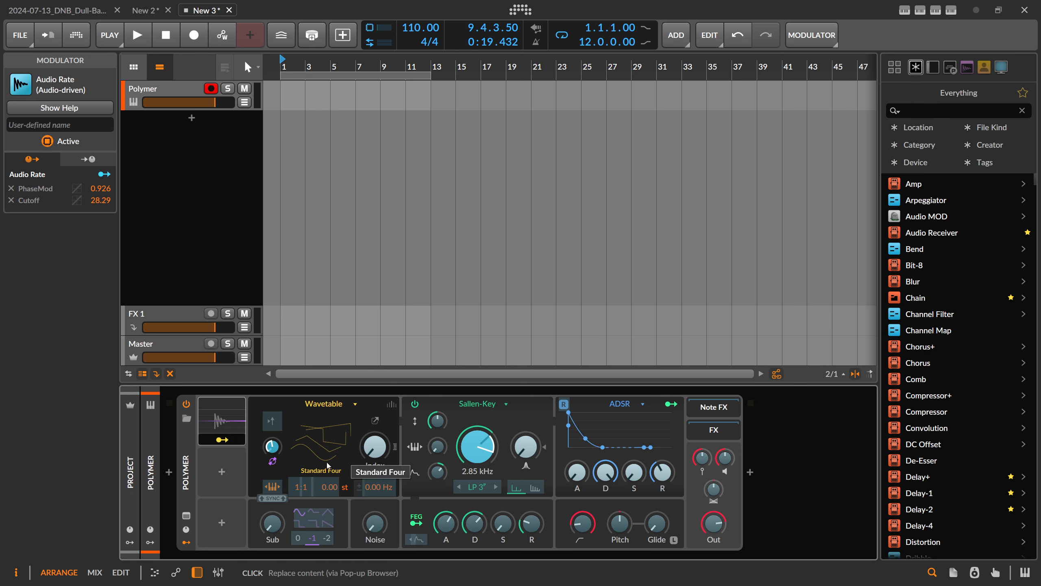
click(222, 440)
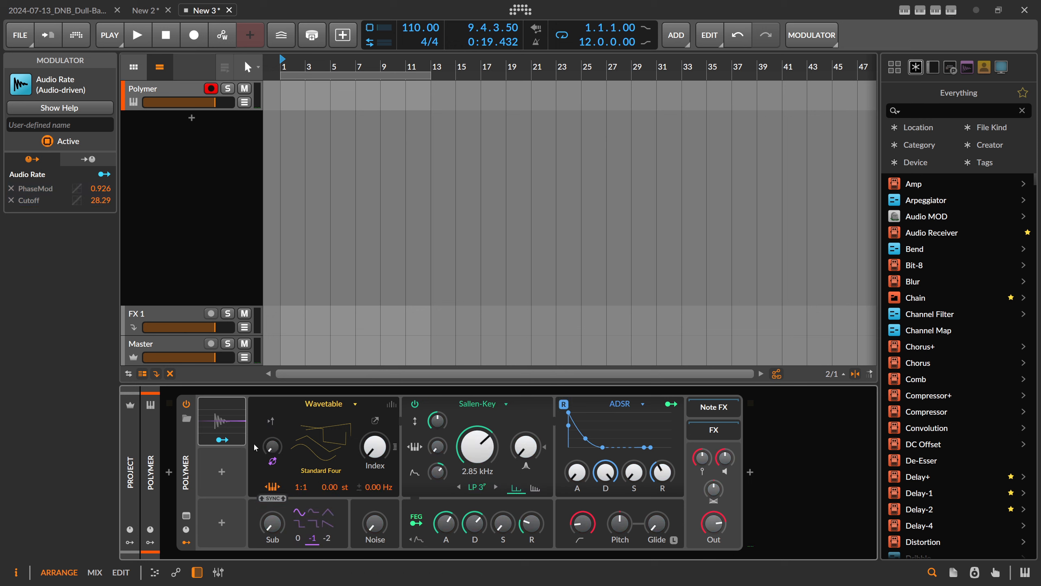
Set the Audio Rate modulation amounts to 1.749 for phase modulation and 21.71 for the filter cutoff.
click(222, 439)
drag(273, 450, 273, 412)
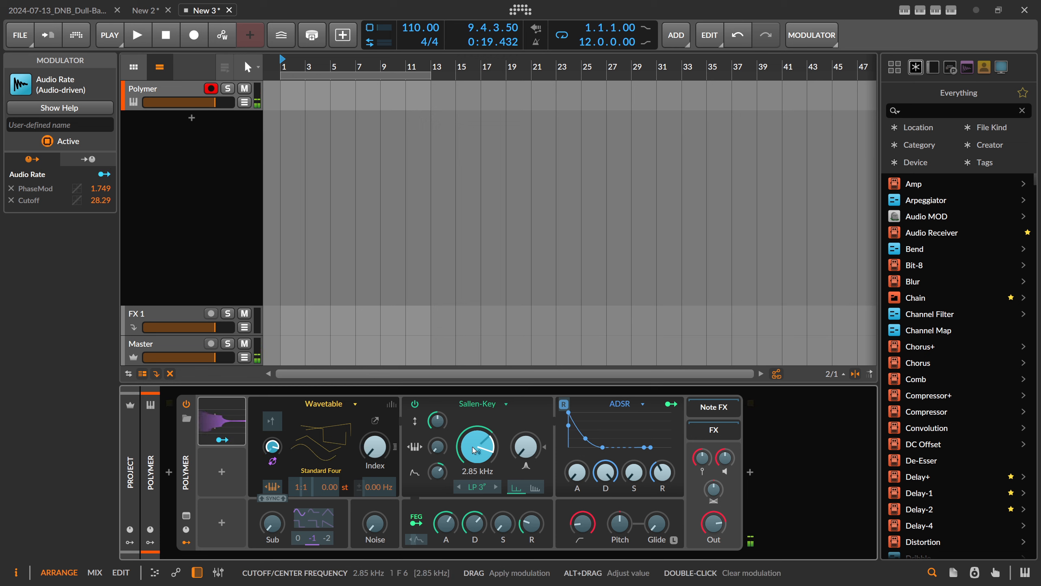
drag(473, 450, 473, 465)
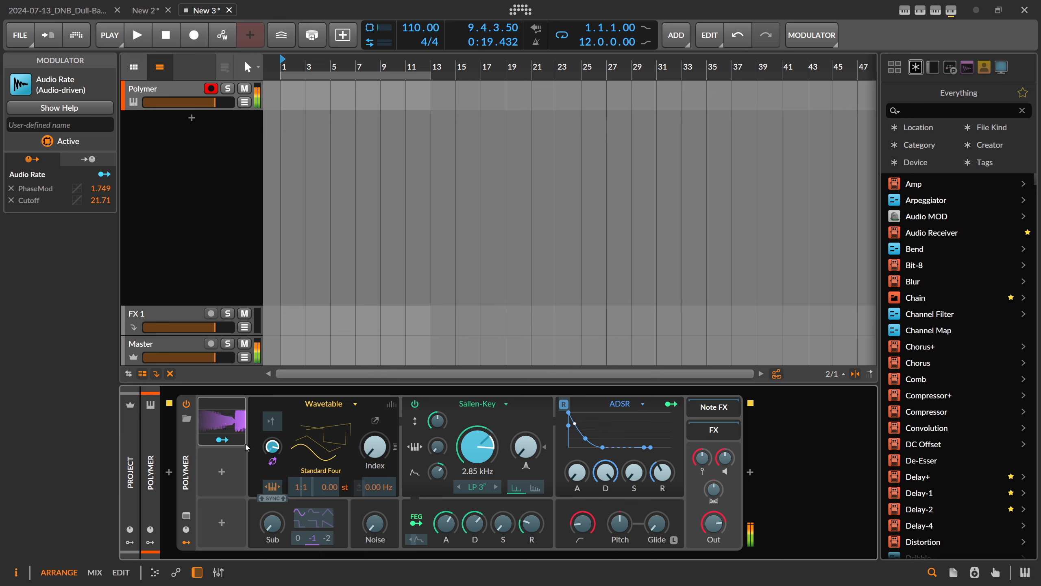
click(224, 439)
click(228, 427)
click(267, 450)
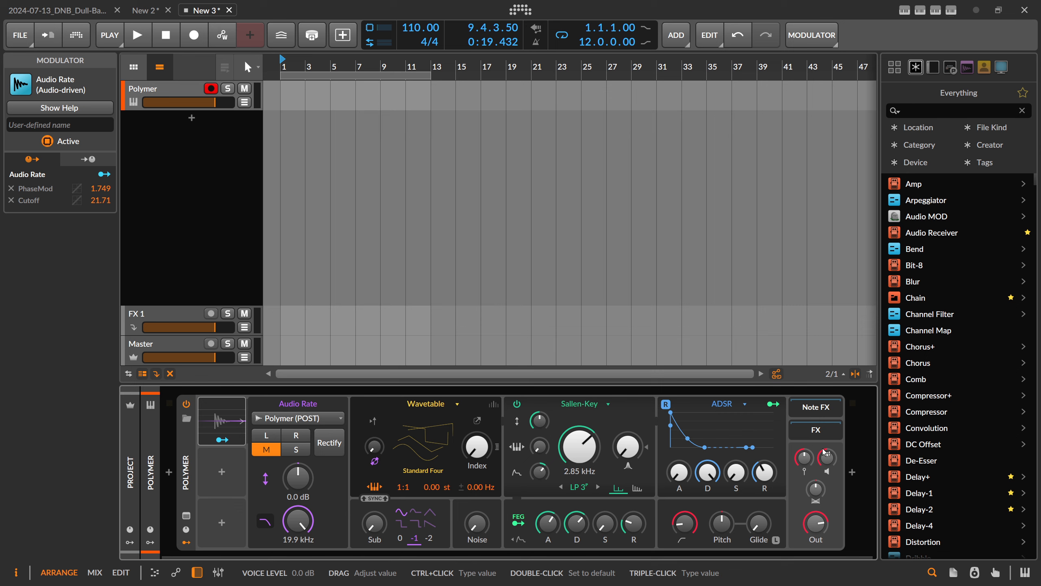
click(307, 454)
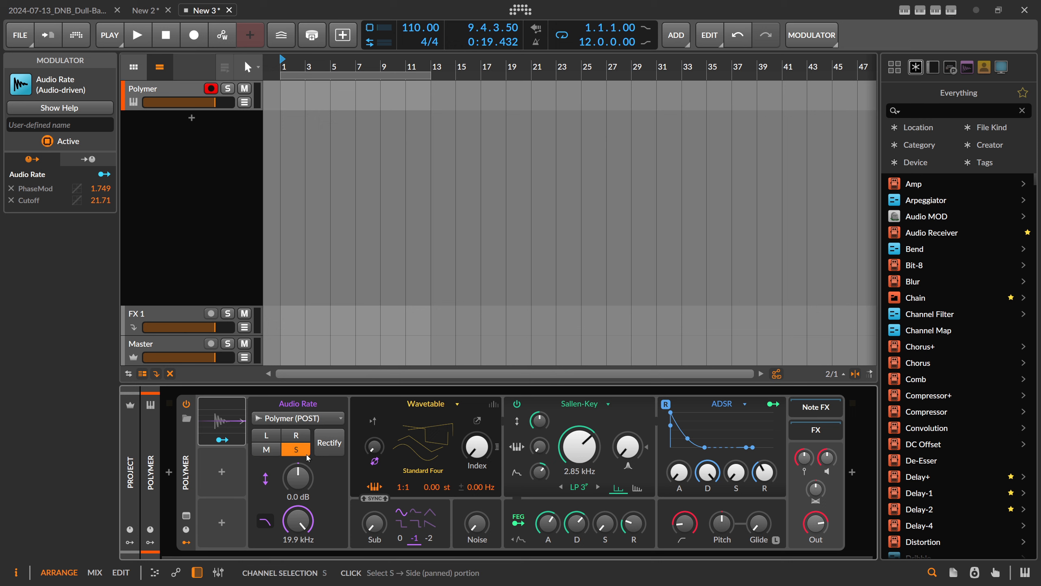
click(275, 450)
click(329, 449)
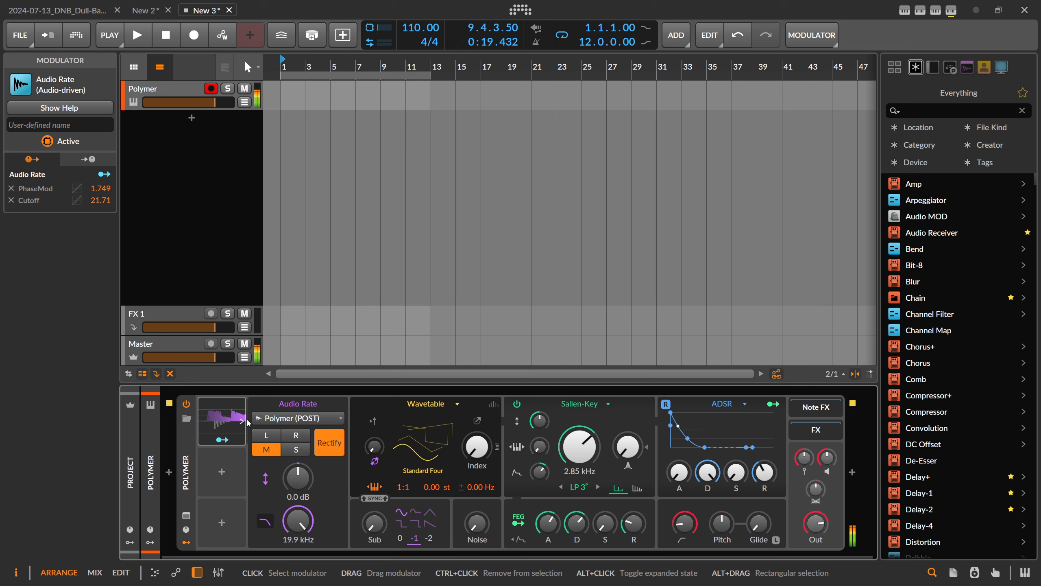
click(329, 442)
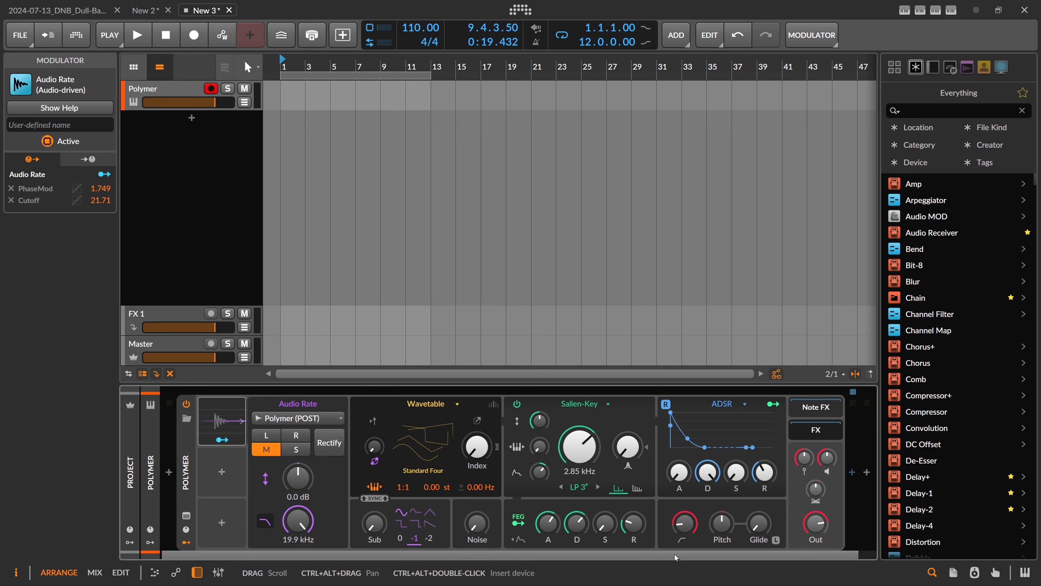
Search the audio effects for "super" and insert ValhallaSupermassive into Polymer's FX chain.
scroll(672, 553, right, 1)
click(833, 472)
text(super)
key(Down)
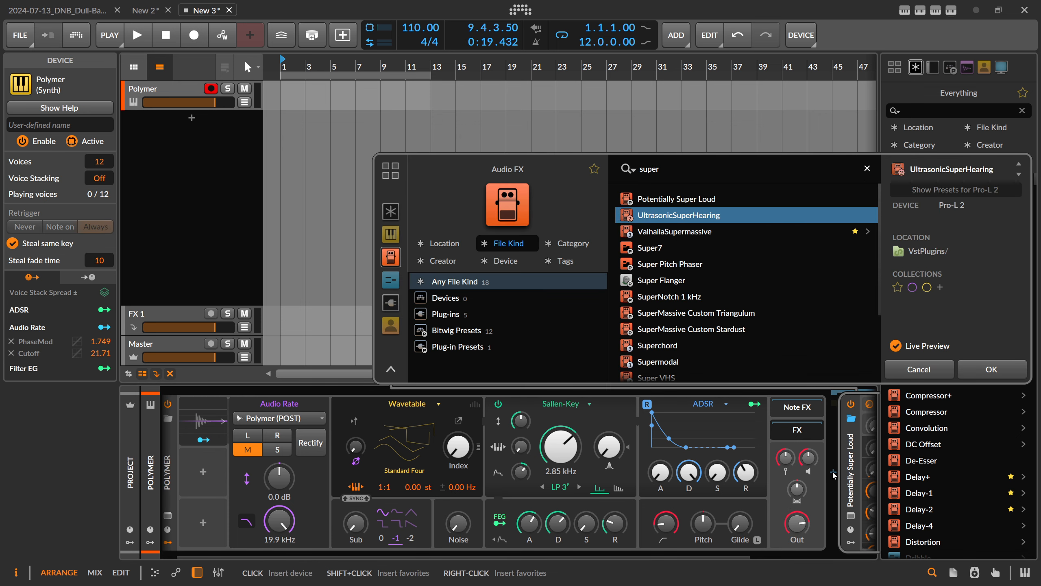
key(Return)
drag(637, 556, 582, 557)
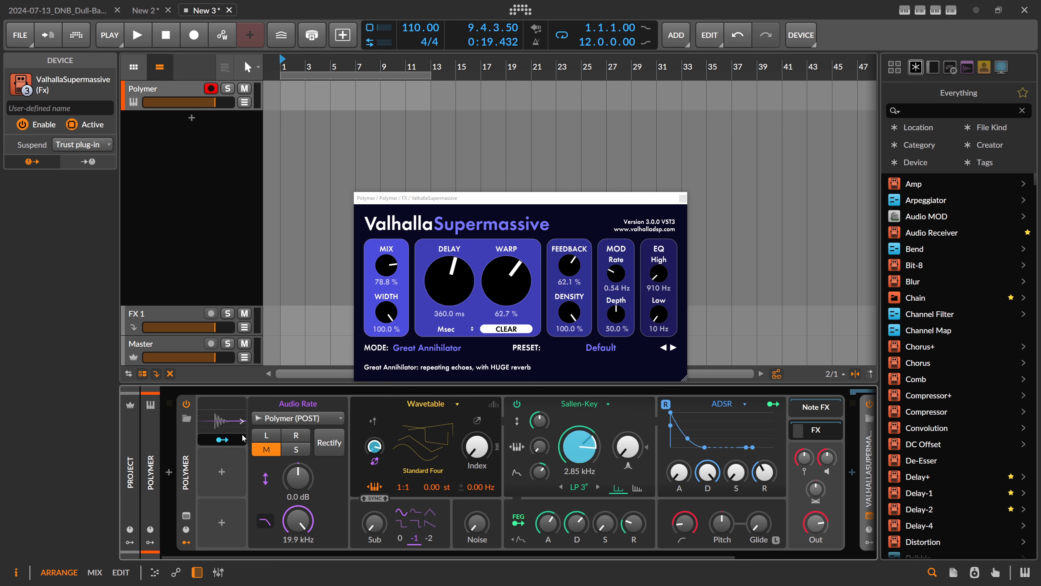
Insert a Chorus+ device after ValhallaSupermassive in Polymer's FX chain.
click(241, 421)
drag(380, 558, 449, 559)
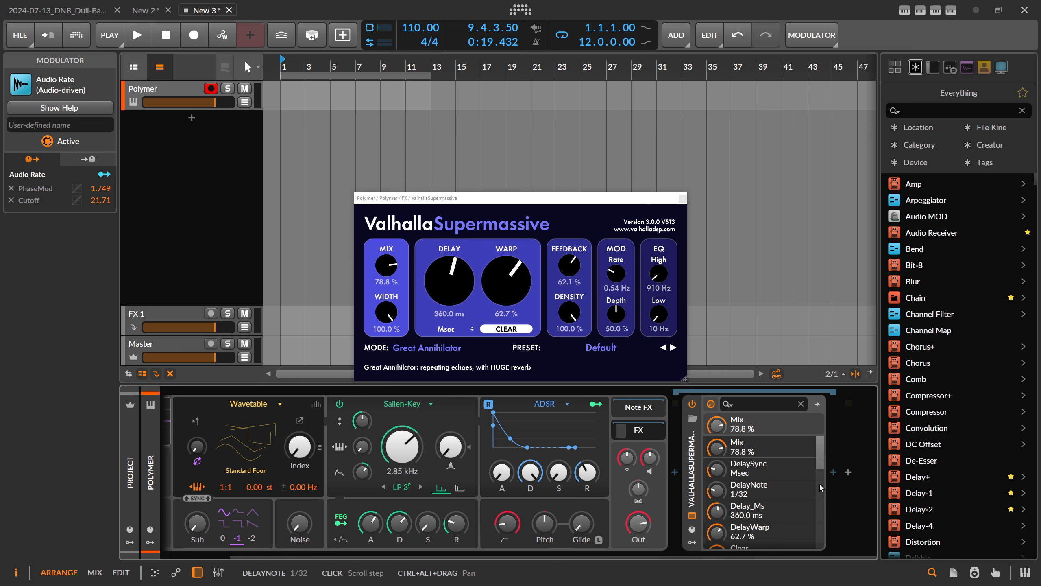
click(834, 472)
text(choru)
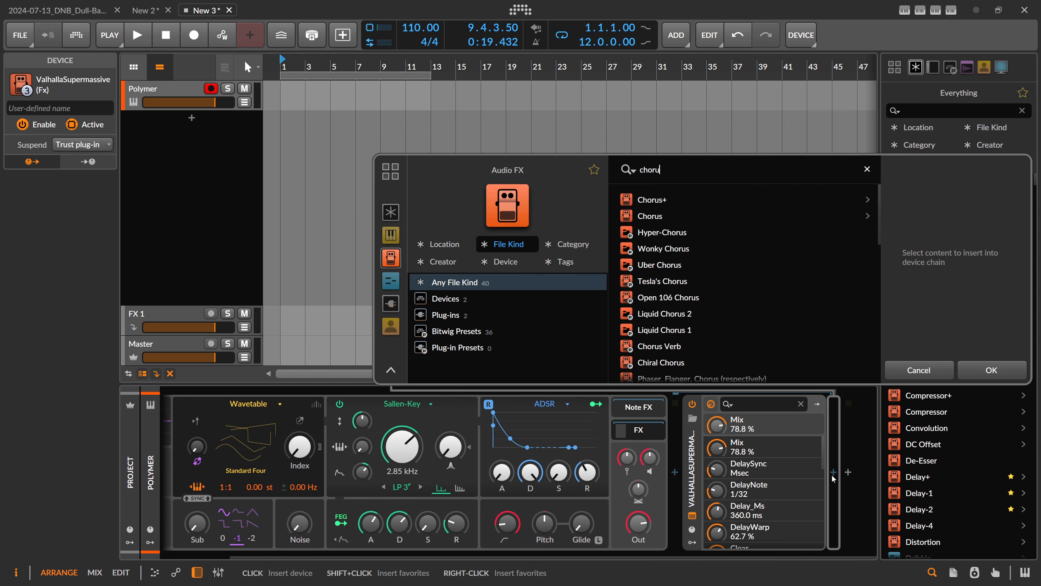
key(Return)
scroll(790, 532, down, 3)
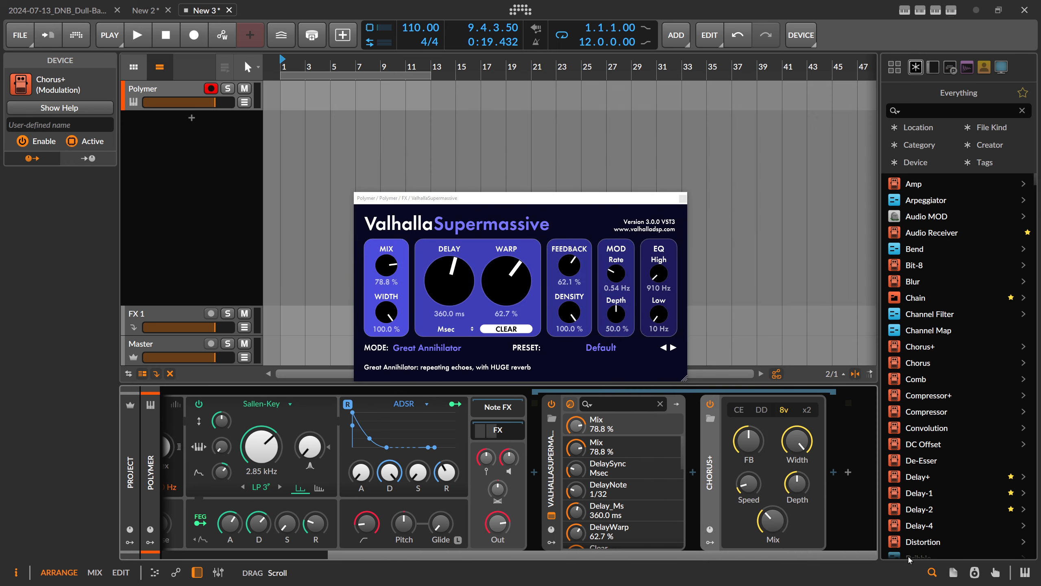
Insert a Delay-2 device after Chorus+ in Polymer's FX chain and expand the Audio Rate modulator's settings.
click(848, 473)
text(delay)
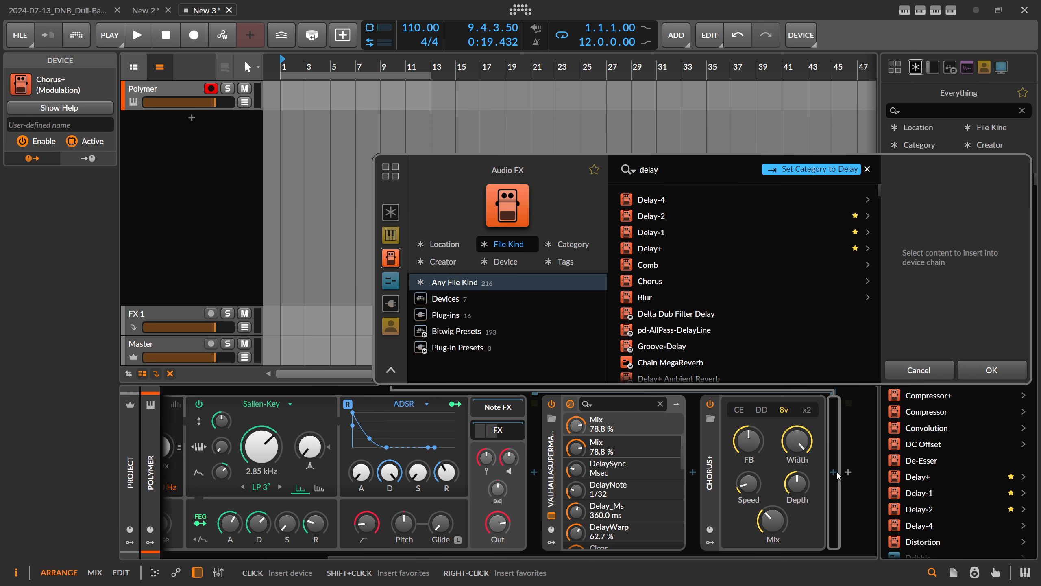
key(Down)
key(Return)
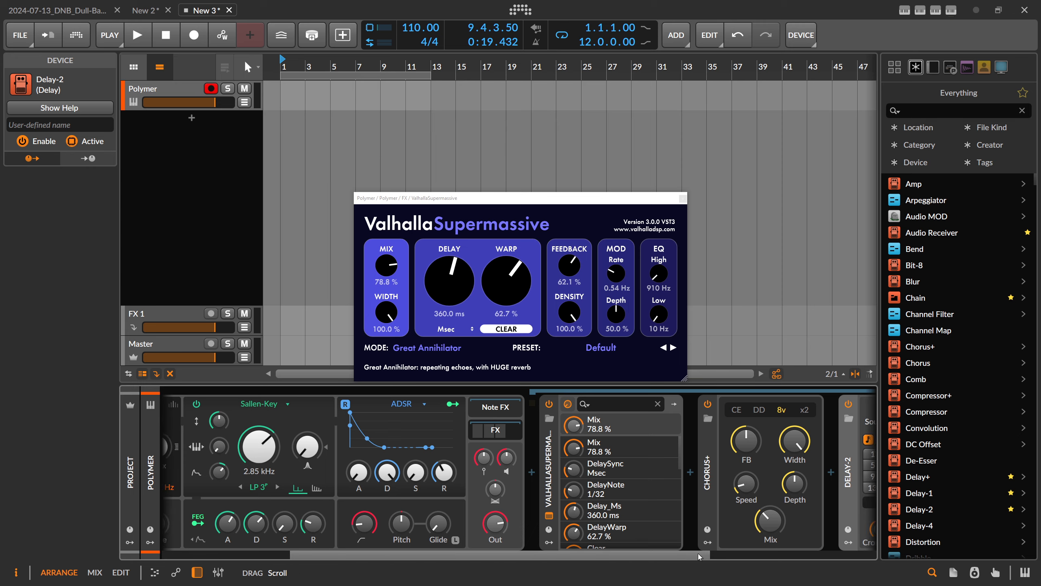
scroll(410, 472, up, 4)
click(244, 424)
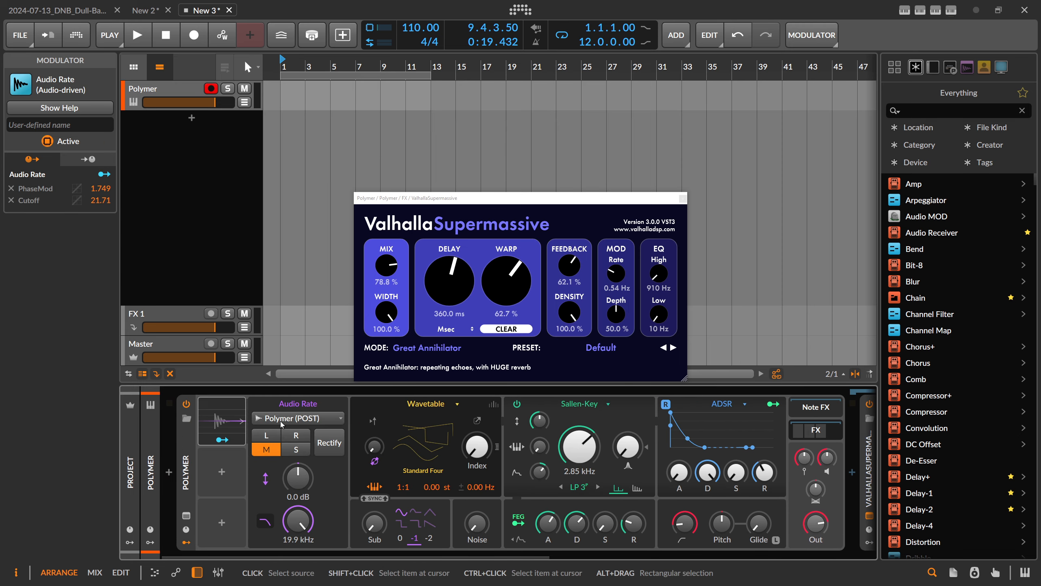
scroll(532, 471, down, 5)
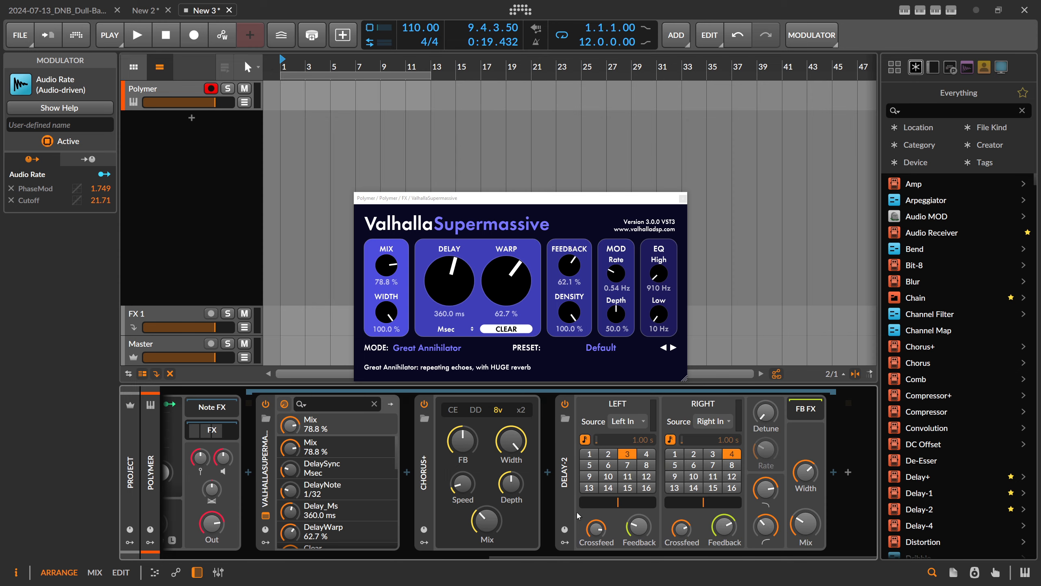
Lengthen the attack of Polymer's ADSR envelope to 1.38 s.
scroll(258, 462, up, 5)
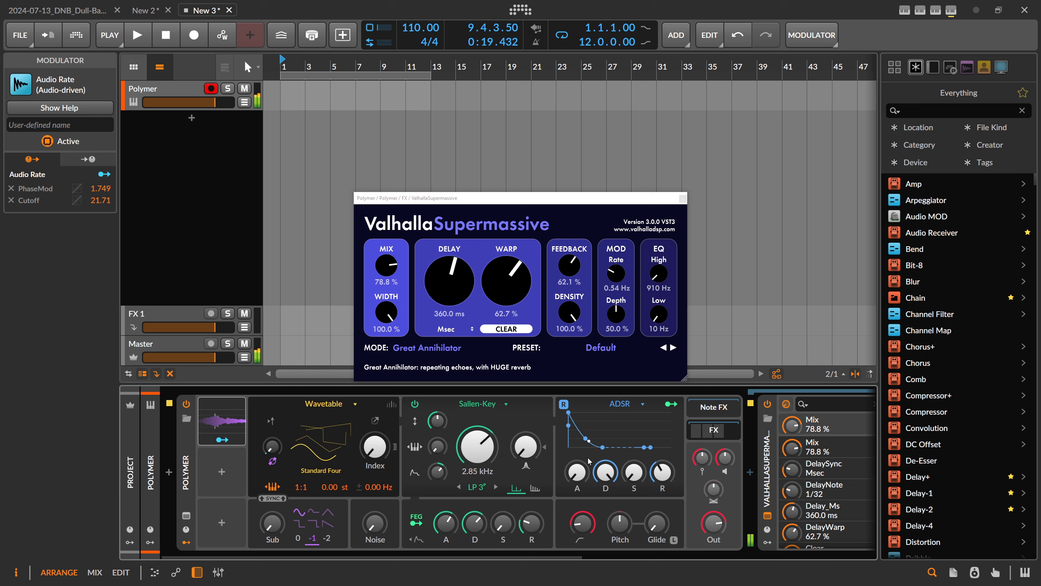
drag(577, 472, 577, 451)
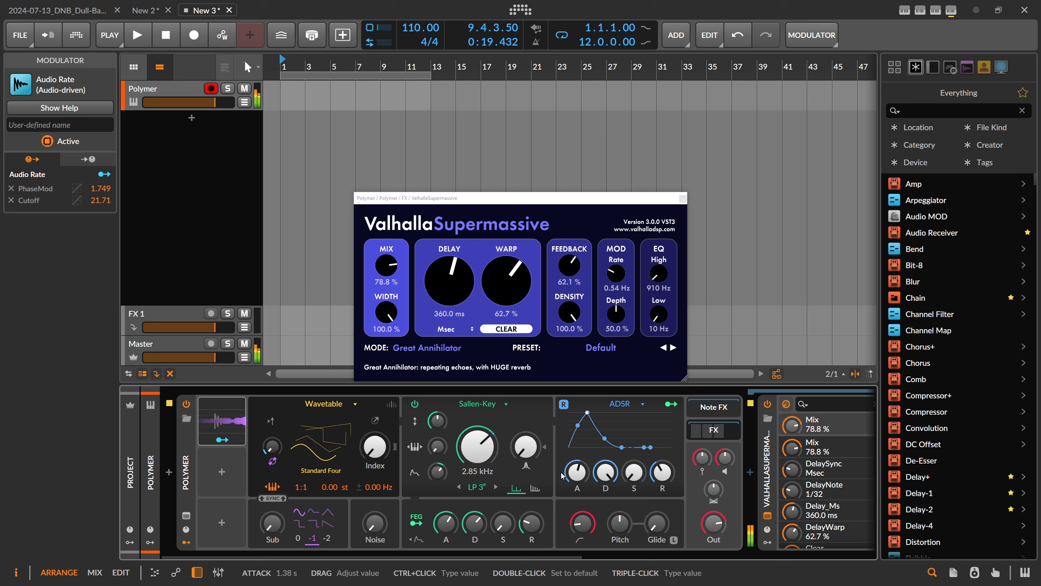
Set ValhallaSupermassive's EQ High to 1470 Hz and its Mix to 54.8 %.
click(658, 314)
drag(661, 276, 661, 273)
drag(390, 265, 391, 290)
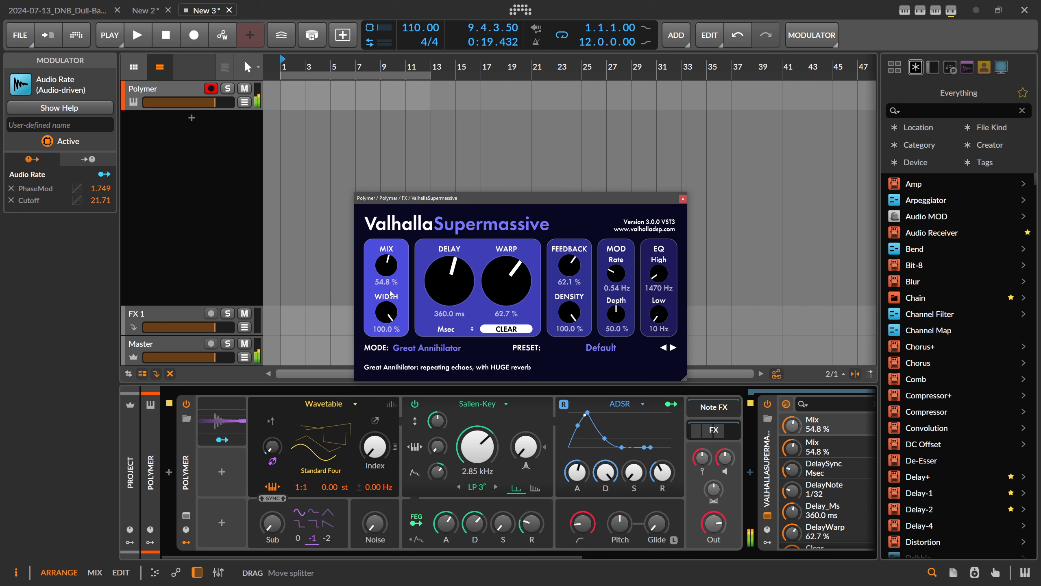
Reduce Audio Rate's modulation amounts to 11.14 for the filter cutoff and 1.623 for PhaseMod.
click(222, 439)
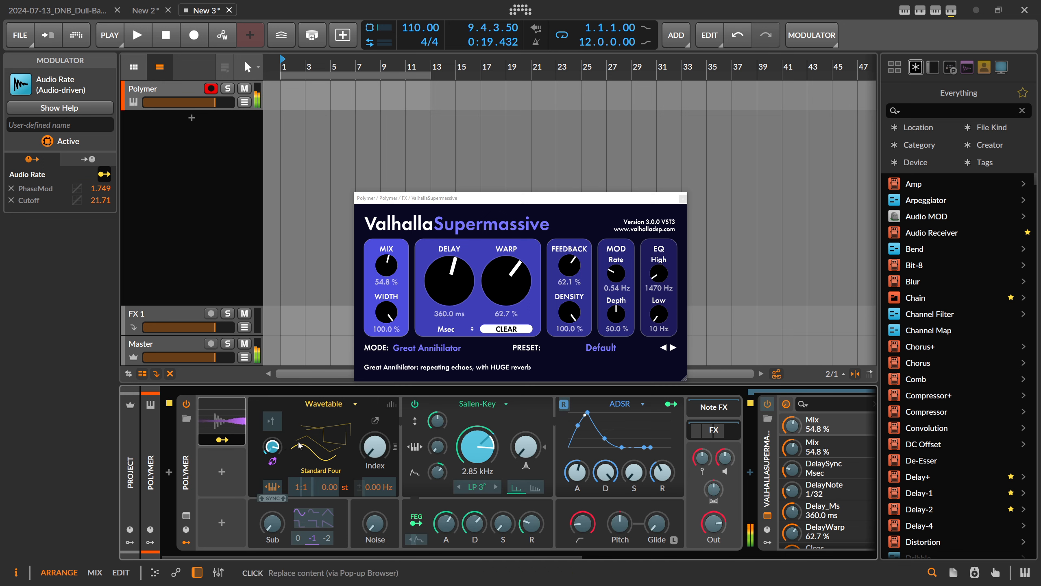
mouse_move(476, 447)
mouse_down()
mouse_move(477, 461)
mouse_move(467, 446)
mouse_up()
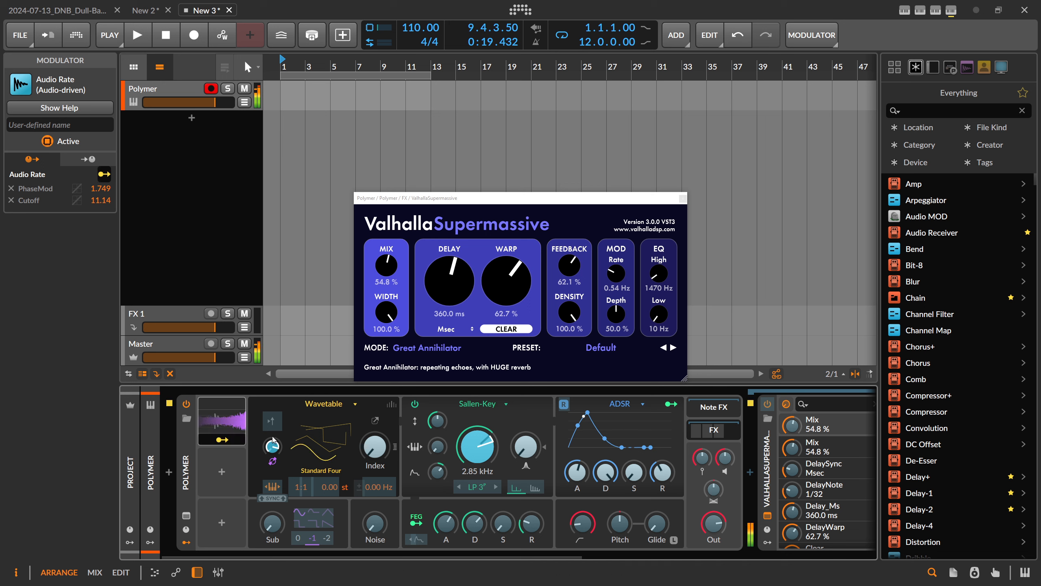
drag(272, 446, 259, 450)
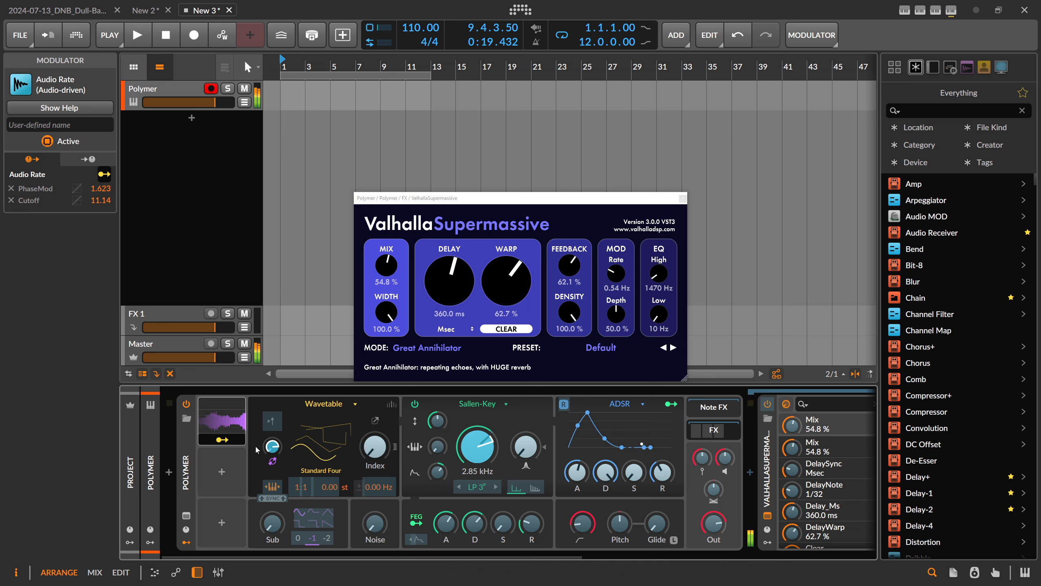
Search the modulators for "key" and add Keytrack+ to Polymer's empty modulator slot.
click(222, 471)
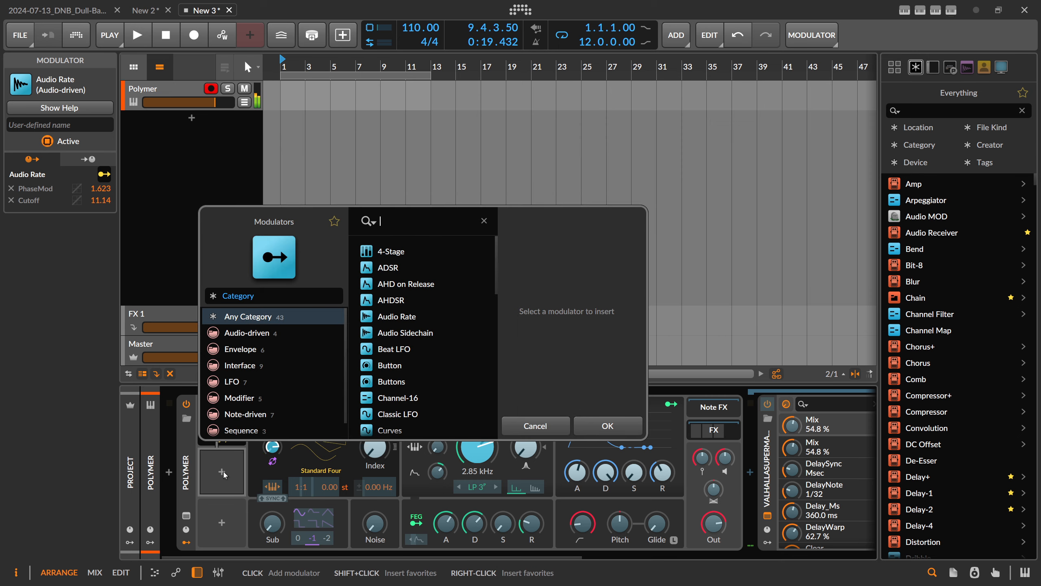
text(key)
key(Return)
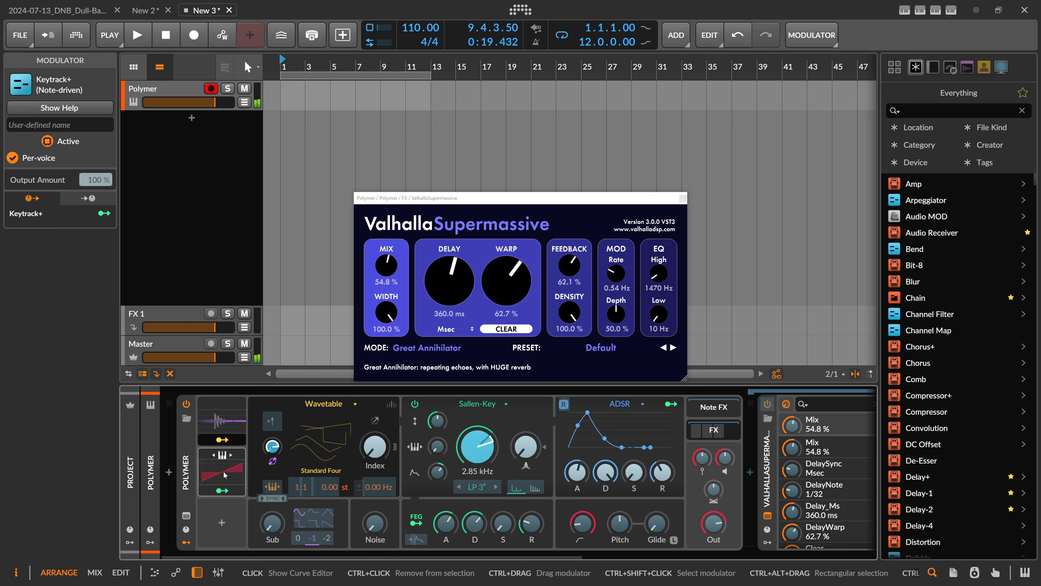
Examine Keytrack+'s curve in its editor, closing the ValhallaSupermassive window that covers it, and leave the curve editor.
click(223, 471)
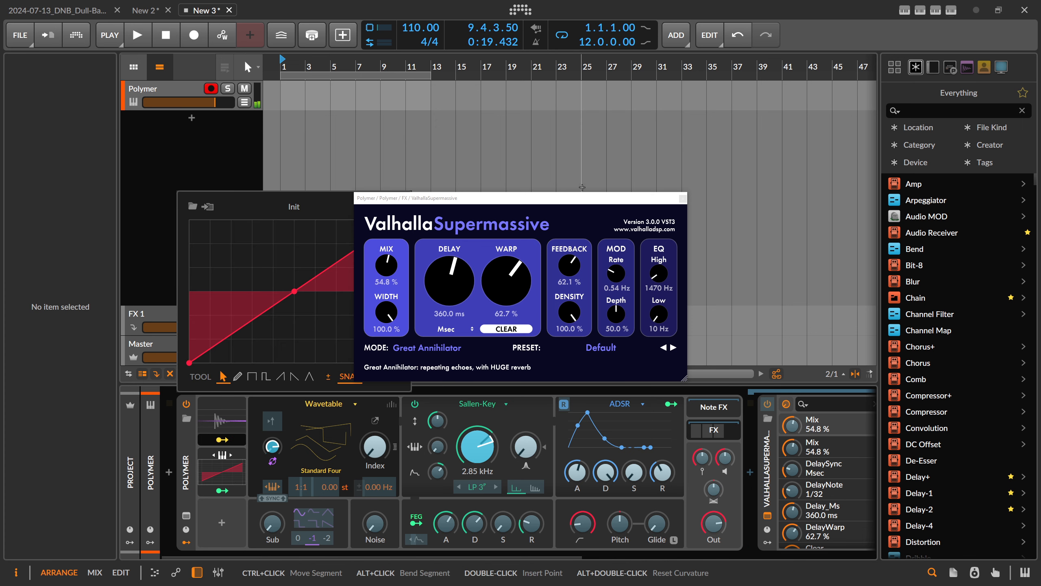
drag(567, 198, 728, 169)
click(844, 168)
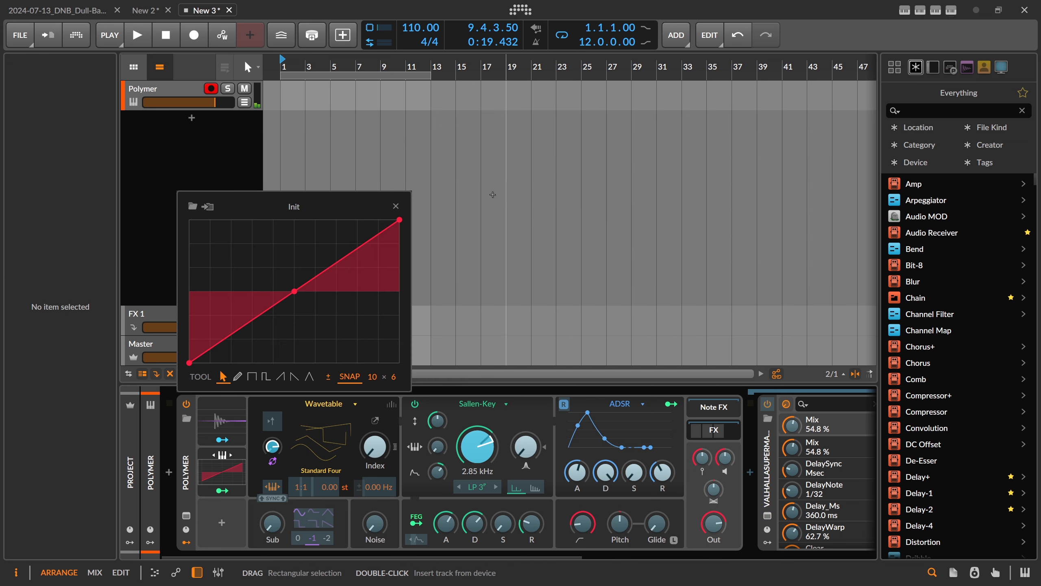
click(396, 205)
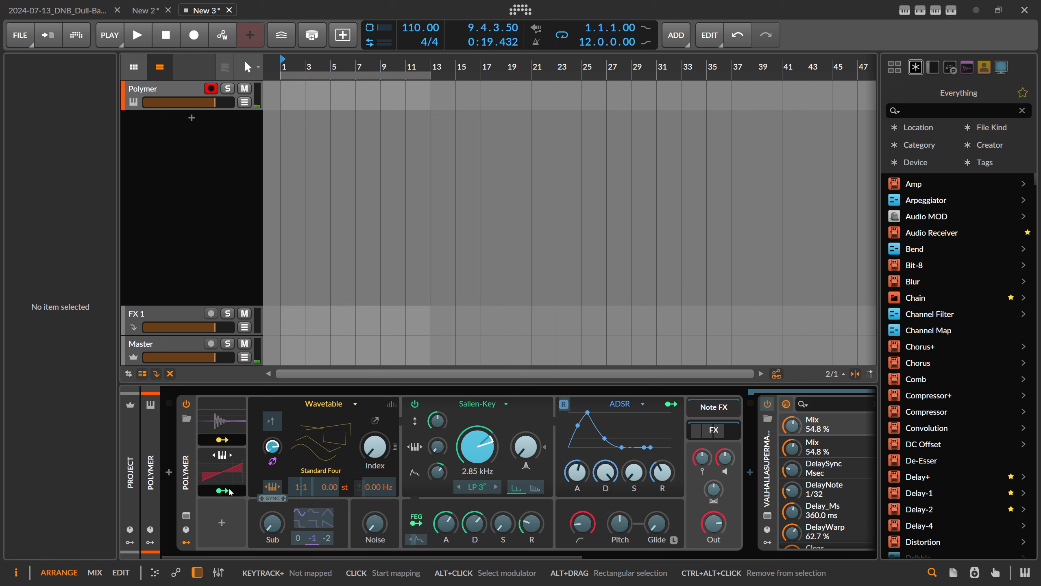
Expand Audio Rate's settings, map Keytrack+ to its Gain with a 9.2 dB amount, and set the Gain to +1.5 dB.
click(222, 423)
drag(301, 478, 300, 463)
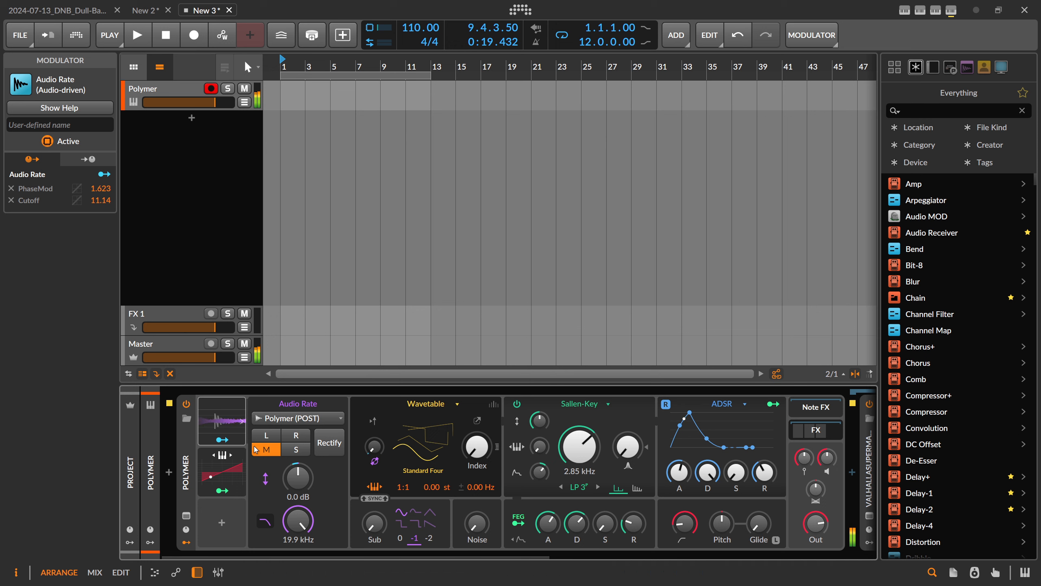
click(221, 490)
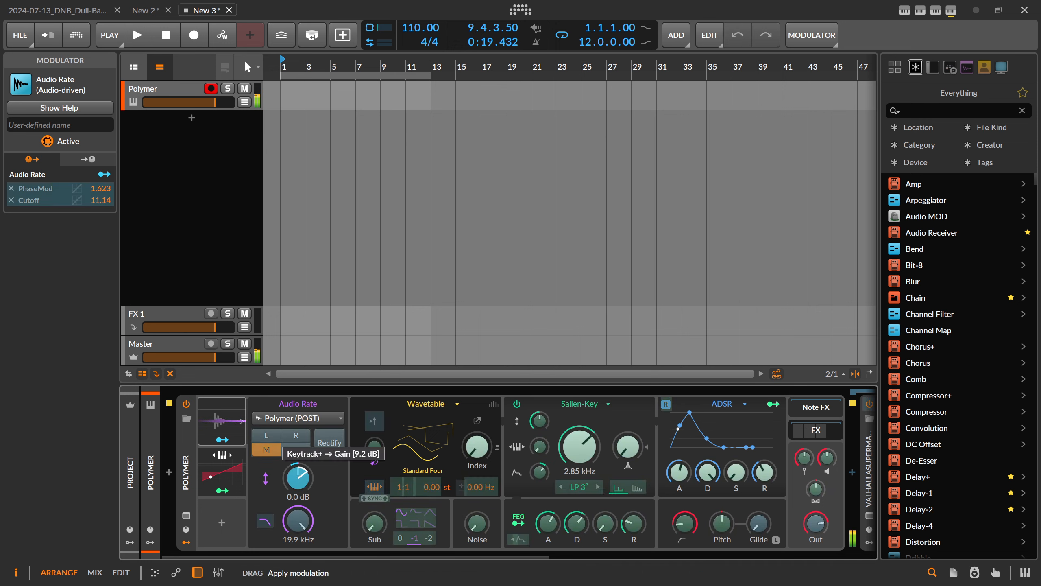
click(229, 490)
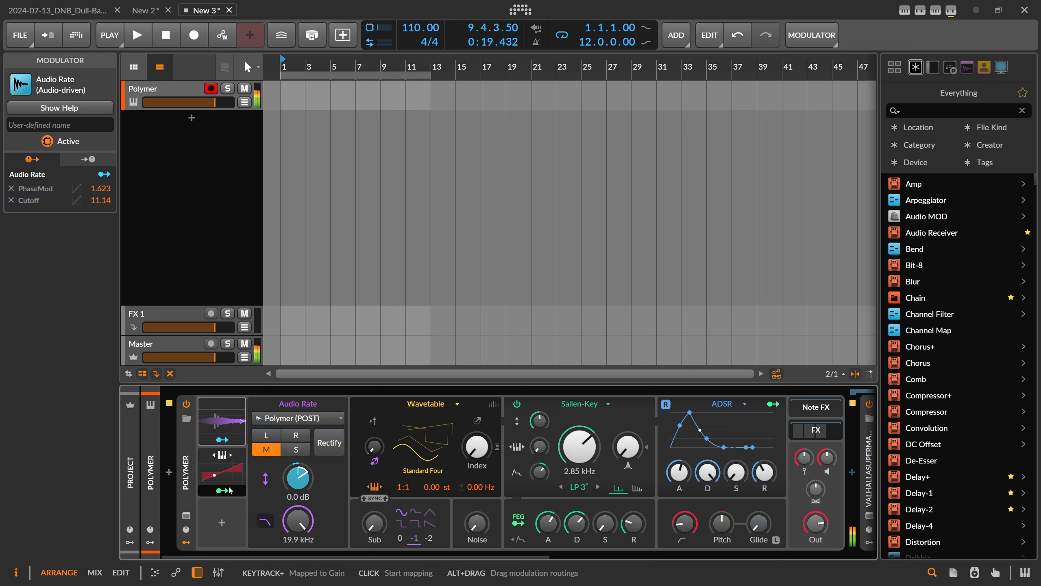
drag(296, 481, 294, 479)
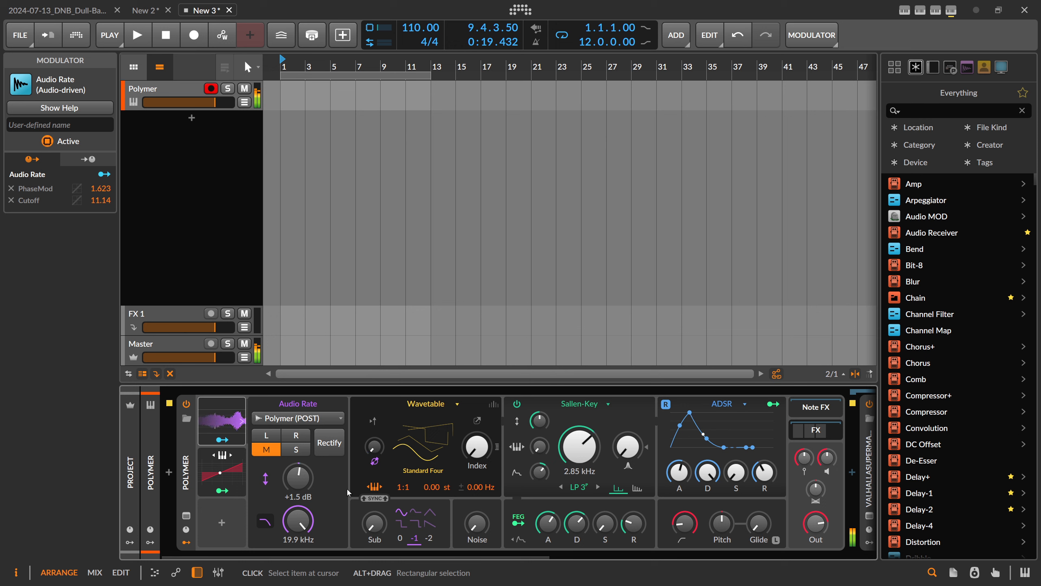
Set the sub oscillator's octave to 0 after trying -2, and lower Audio Rate's Gain to +0.5 dB.
click(400, 538)
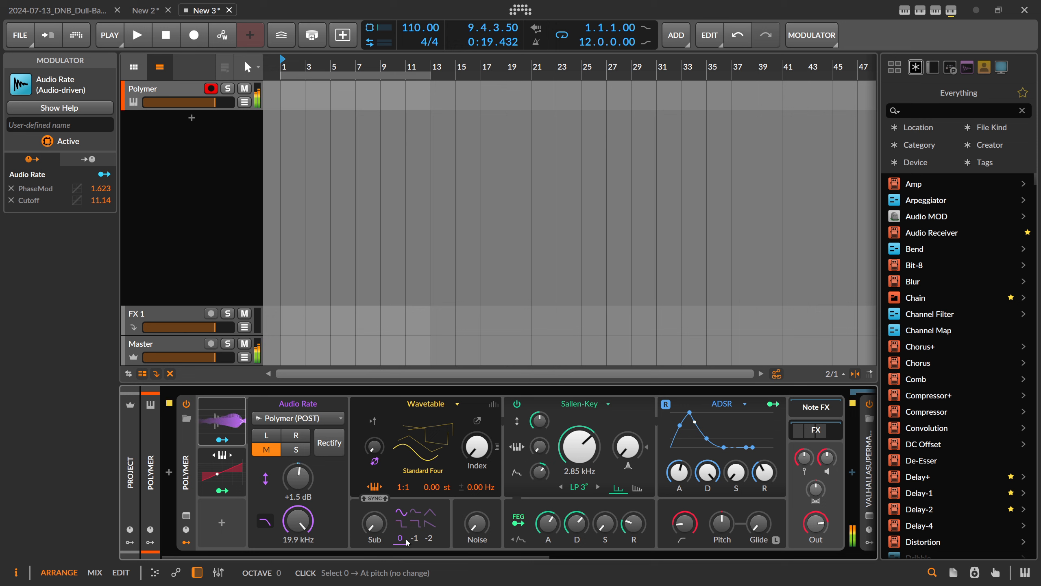
click(429, 539)
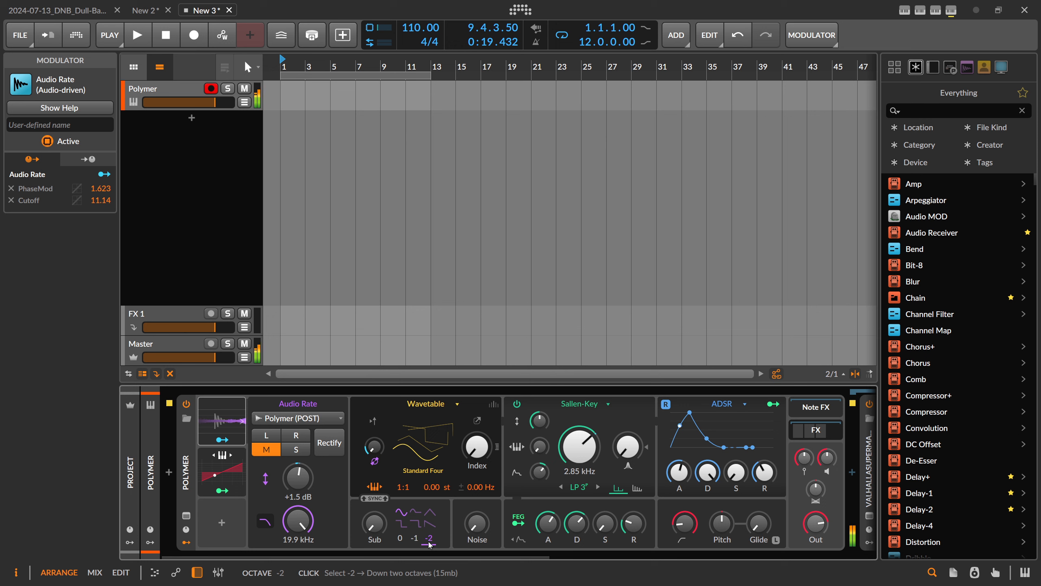
click(401, 541)
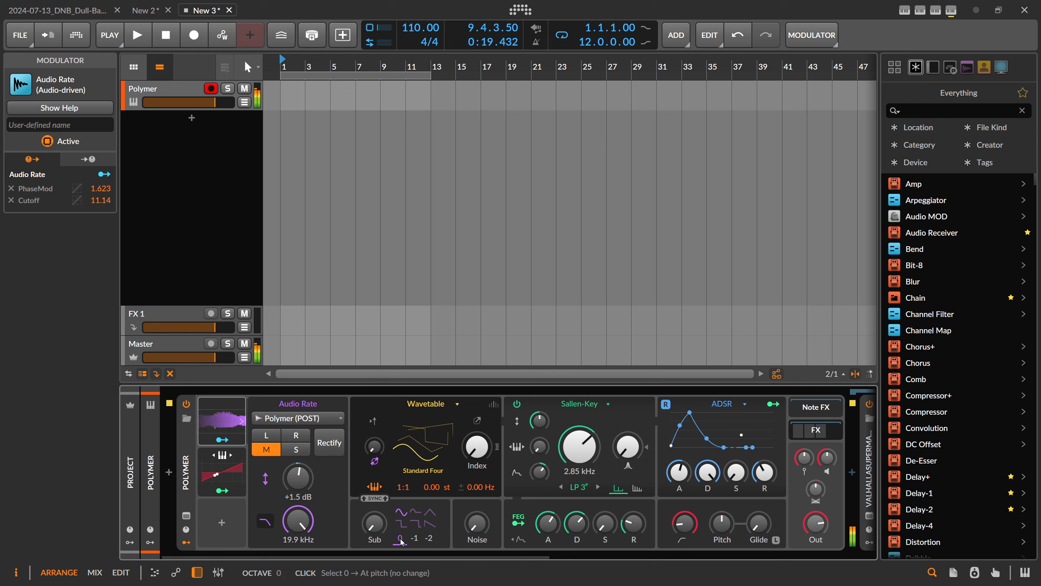
drag(306, 480, 306, 483)
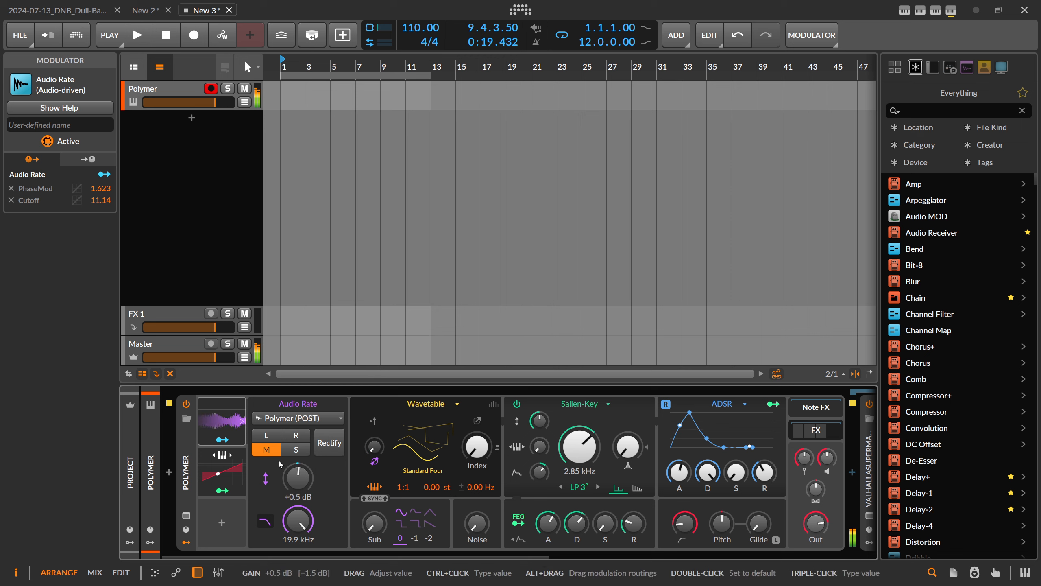
Lower Audio Rate's PhaseMod amount to 1.154 and modulate the wavetable Index with an amount of 0.540.
drag(370, 446, 370, 455)
drag(476, 446, 476, 408)
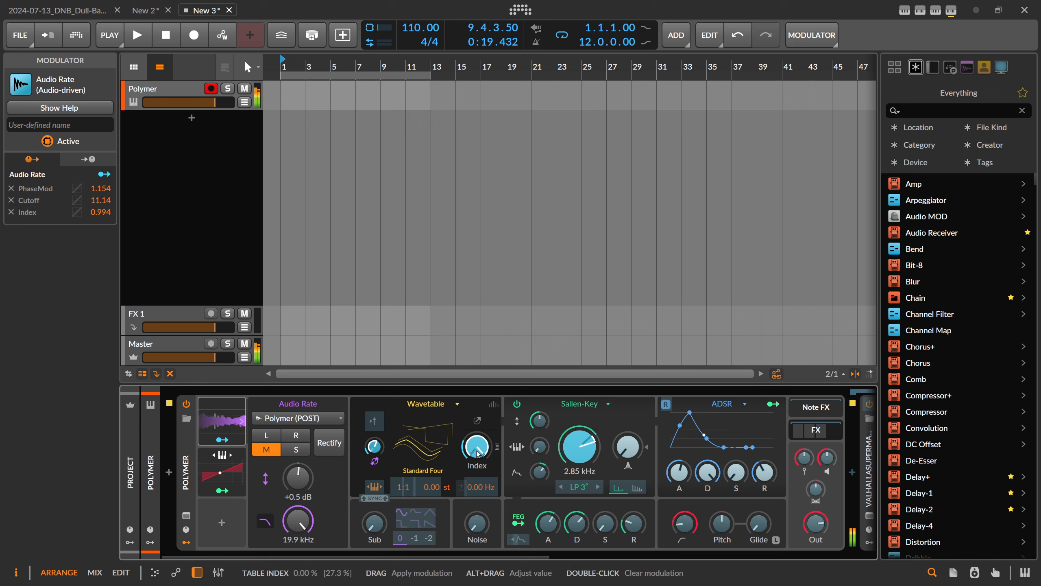
drag(476, 446, 477, 476)
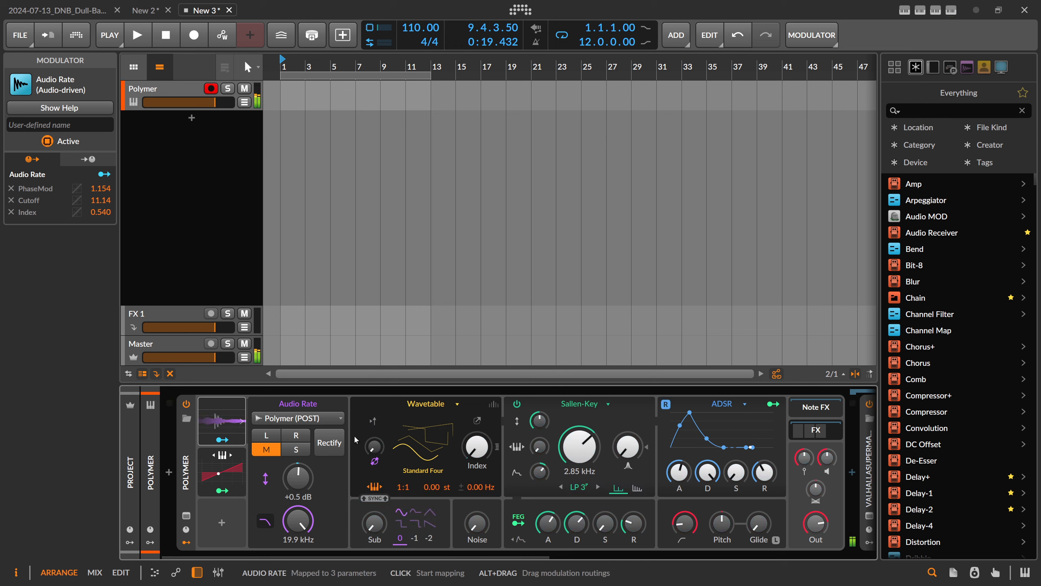
Set the wavetable oscillator's unison to 16 voices in Fat mode and lower the Sallen-Key filter cutoff to 1.06 kHz.
click(493, 404)
click(488, 421)
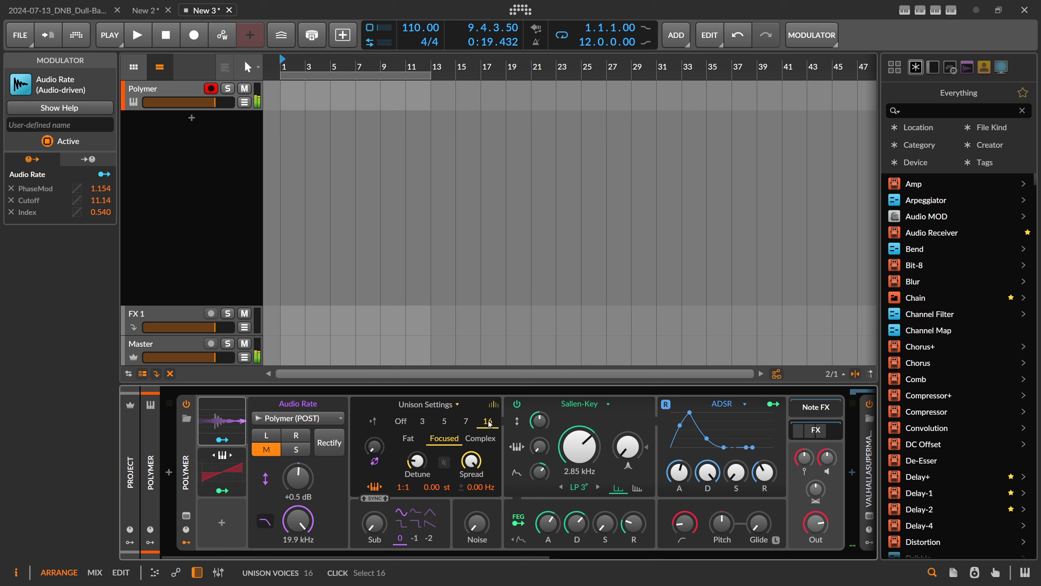
click(408, 438)
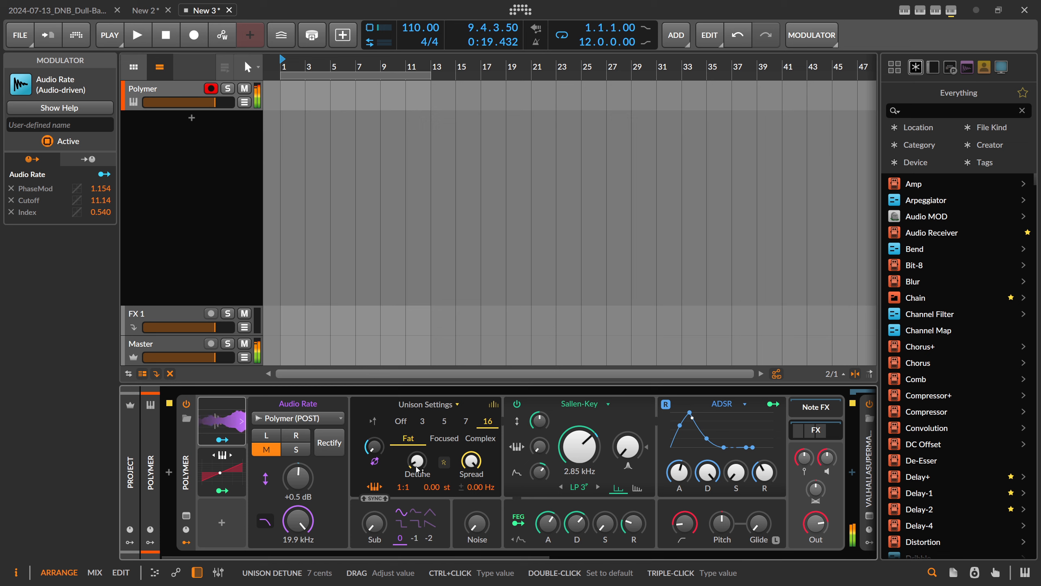
drag(579, 446, 579, 467)
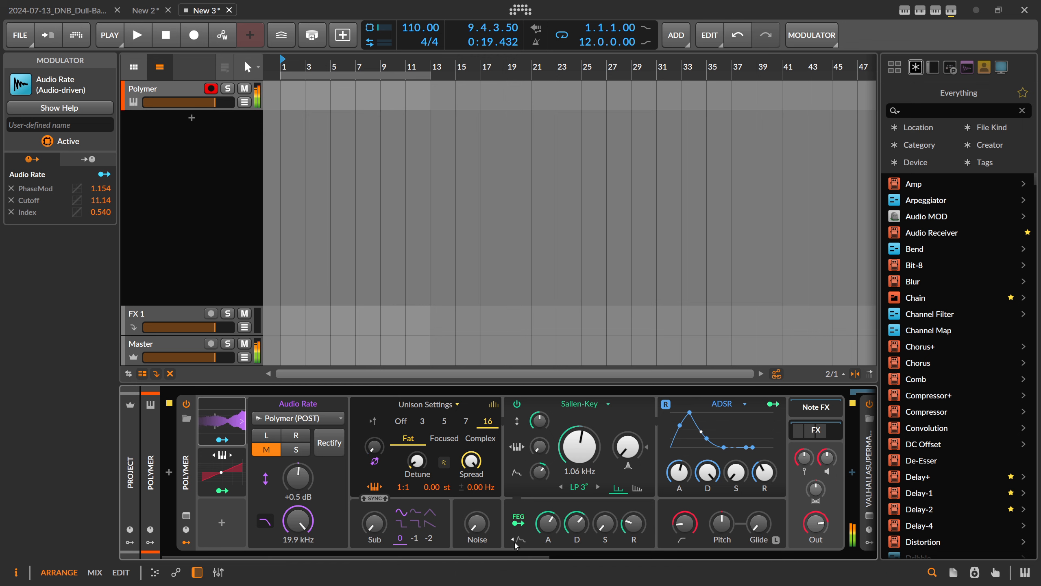
Show the ValhallaSupermassive window again and reduce its Mix to 14.4 %.
drag(515, 545, 697, 547)
click(505, 412)
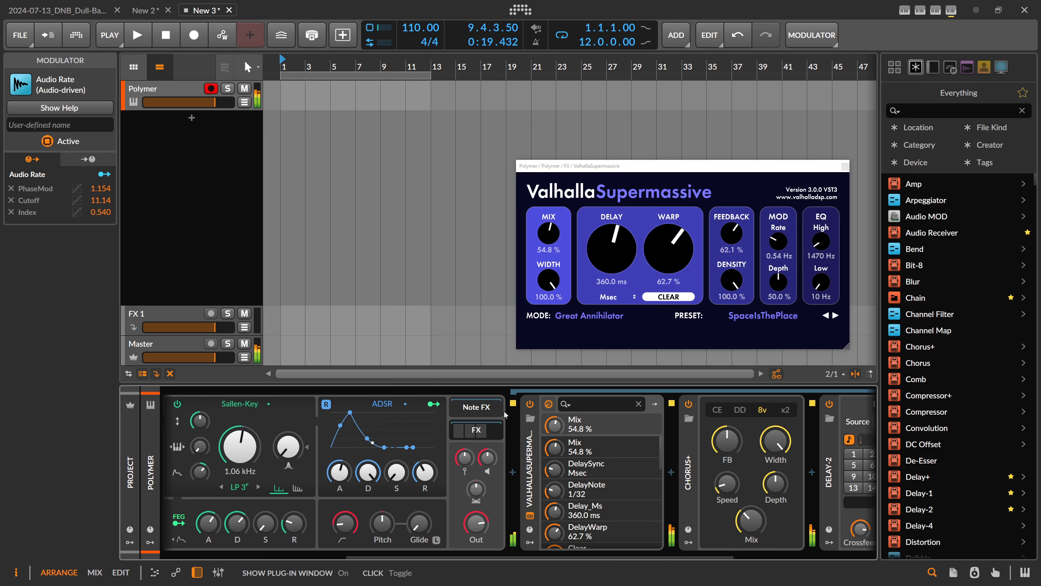
drag(548, 240, 550, 244)
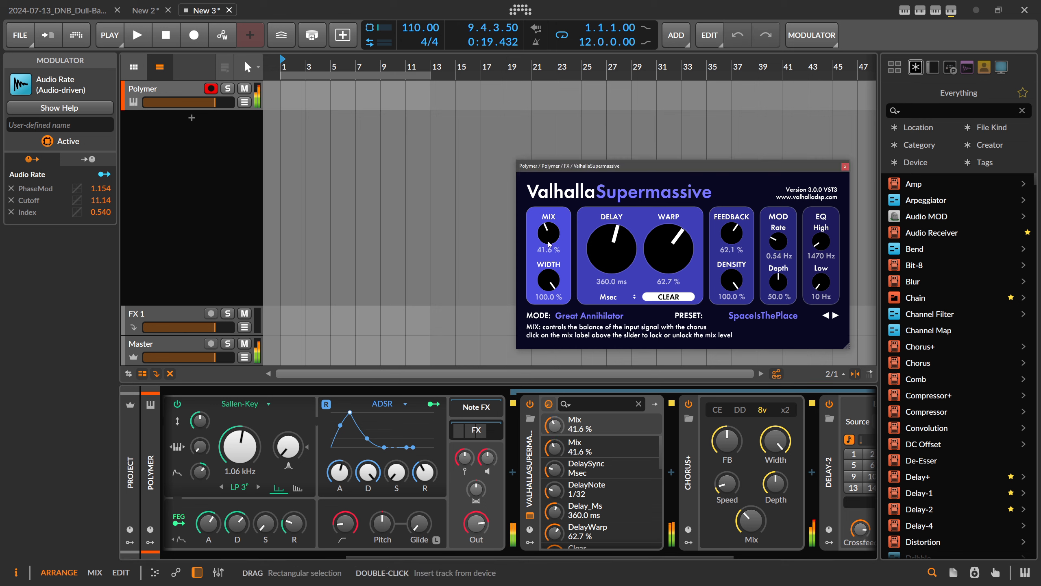
drag(548, 243, 545, 296)
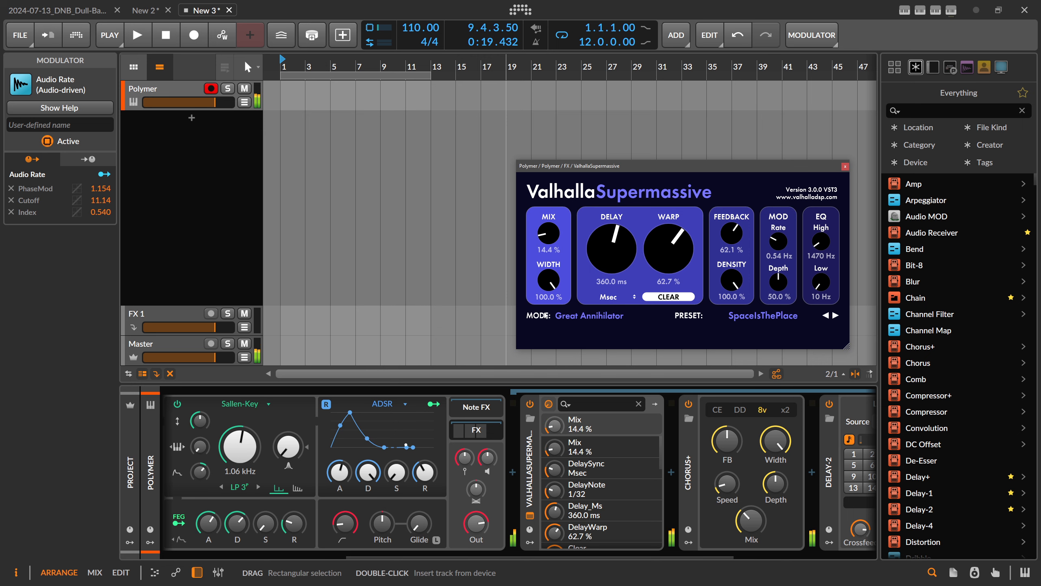
Return to Polymer's main controls and collapse the Audio Rate modulator's expanded settings.
scroll(475, 436, up, 5)
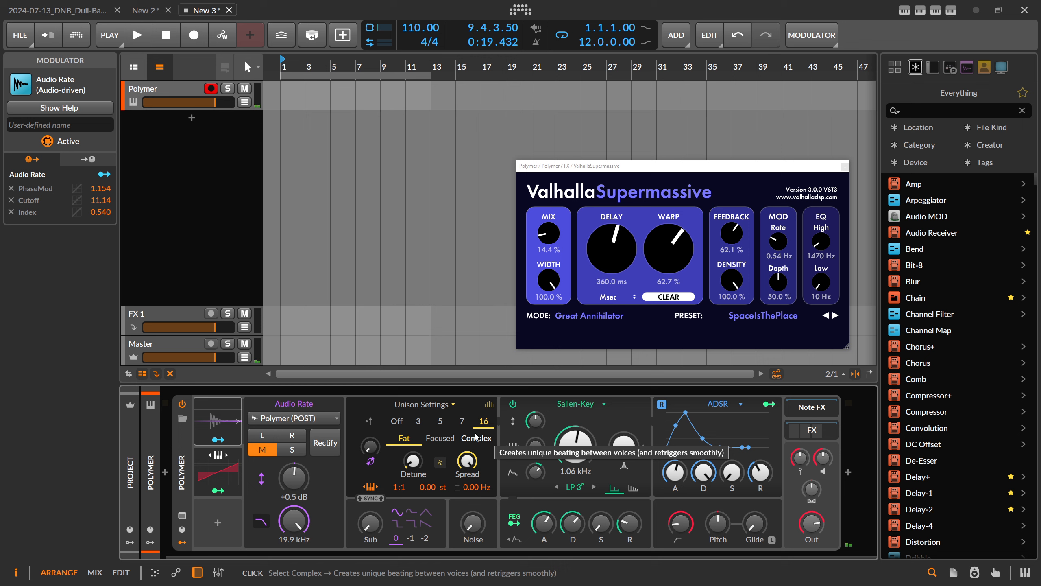
click(224, 427)
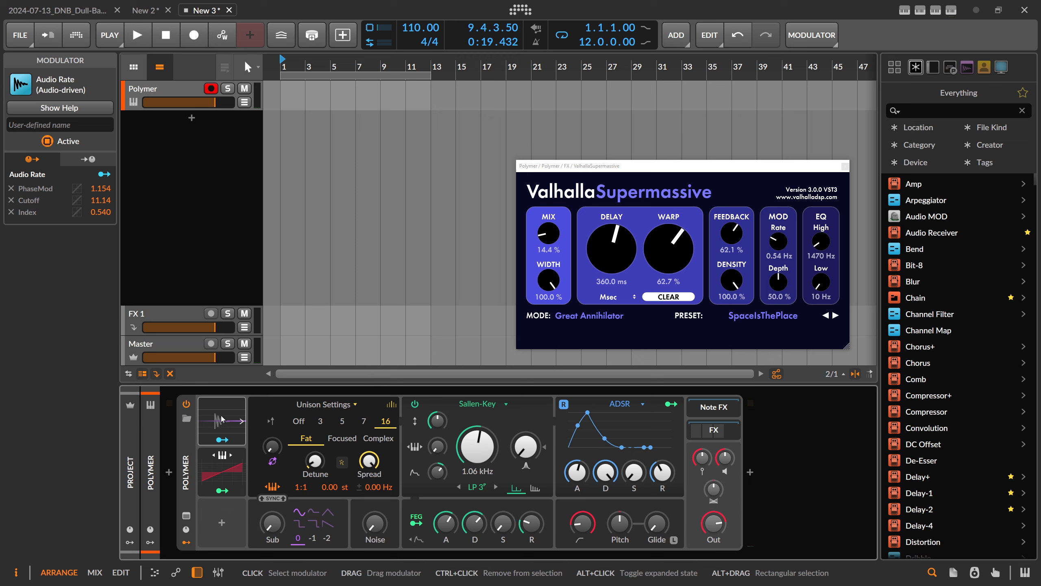
click(222, 419)
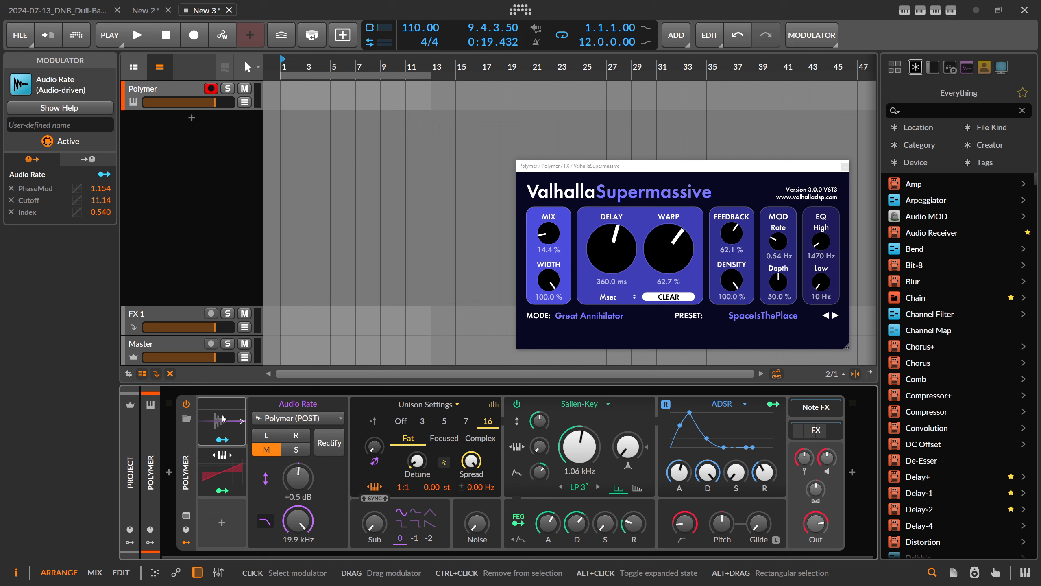
click(223, 418)
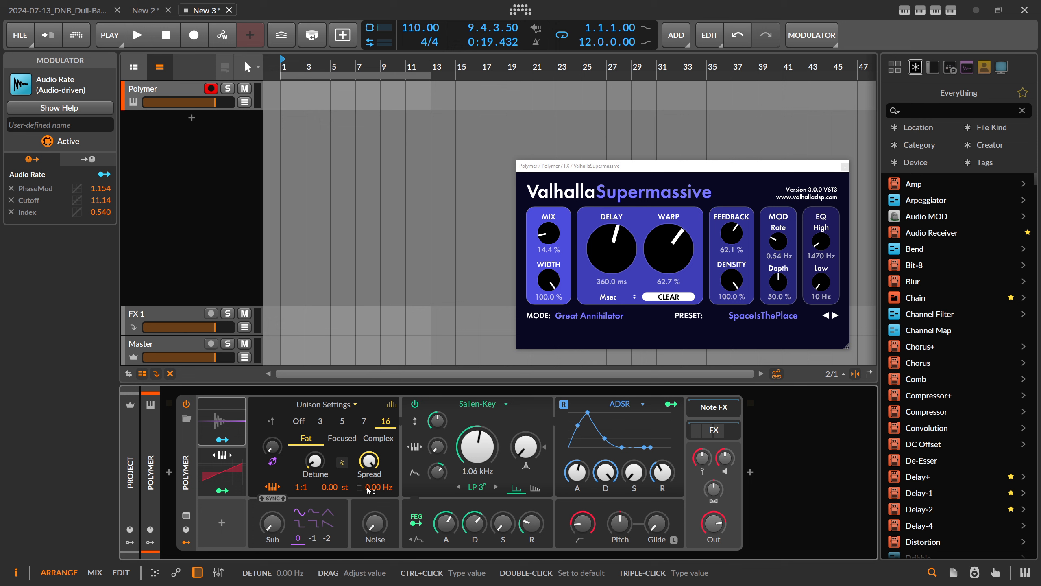
Set Audio Rate's modulation amounts to 1.086 for PhaseMod and 21.14 for the filter cutoff.
click(221, 439)
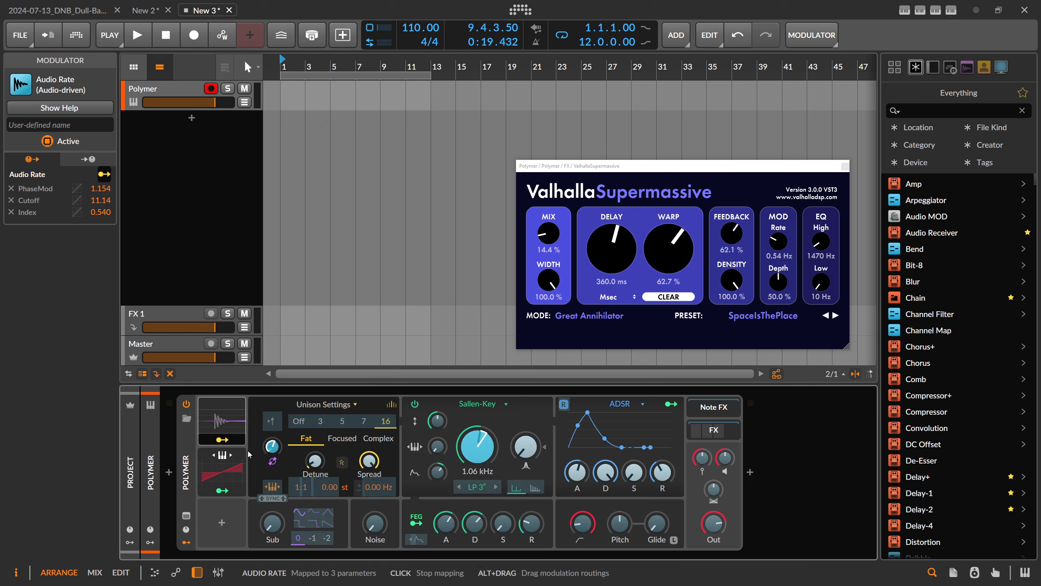
drag(272, 446, 273, 453)
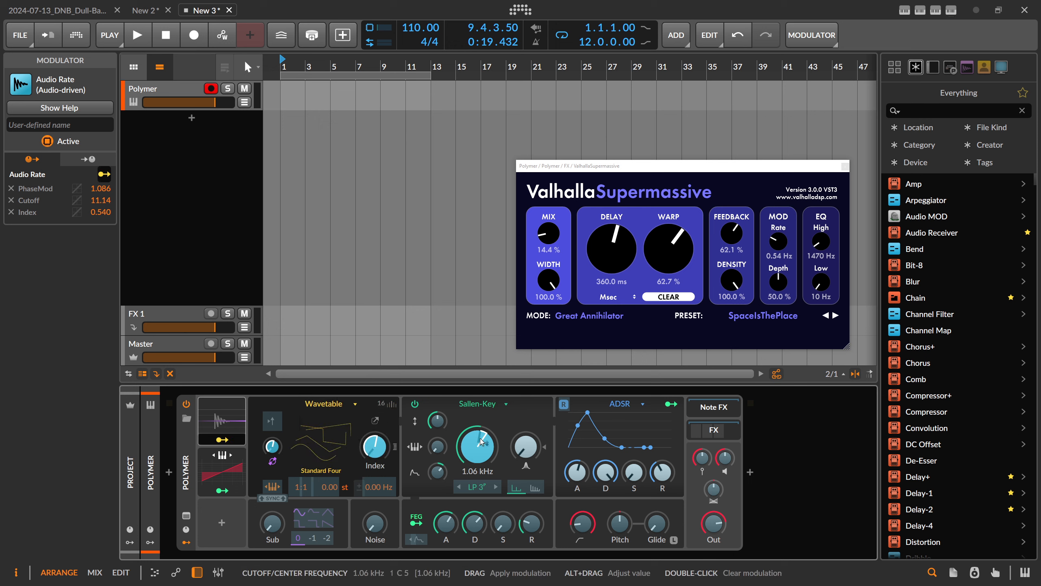
drag(477, 446, 478, 435)
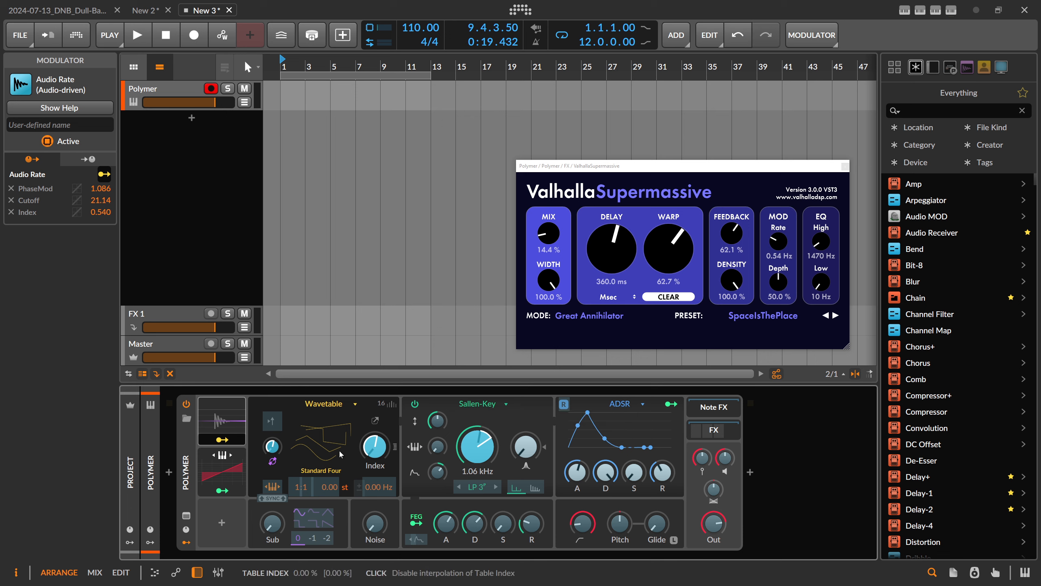
click(230, 444)
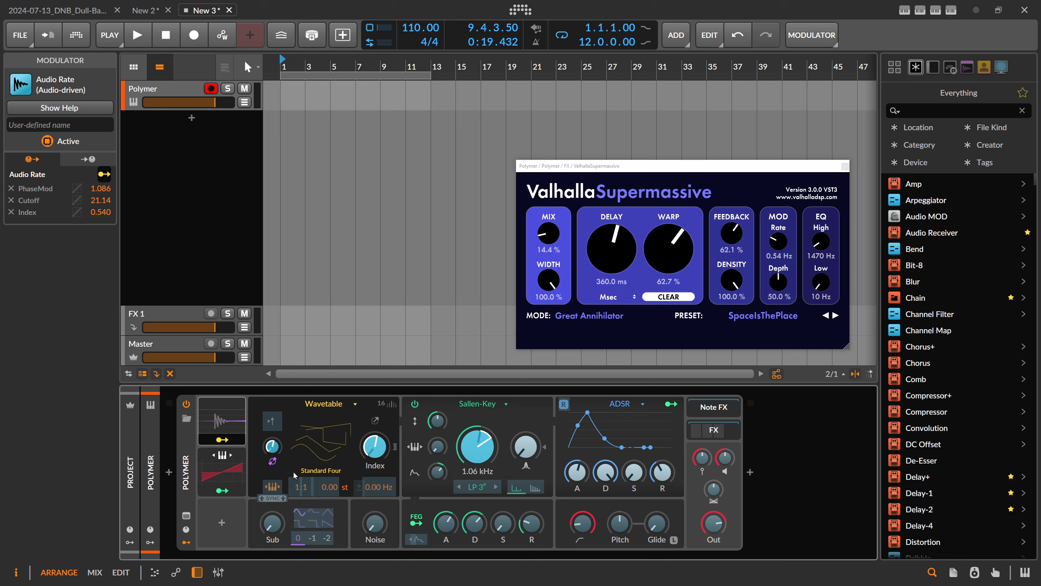
Try modulating Polymer's Pitch with Audio Rate, raising the modulation amount to 14.54.
drag(336, 490, 336, 485)
double_click(336, 489)
drag(620, 526, 614, 520)
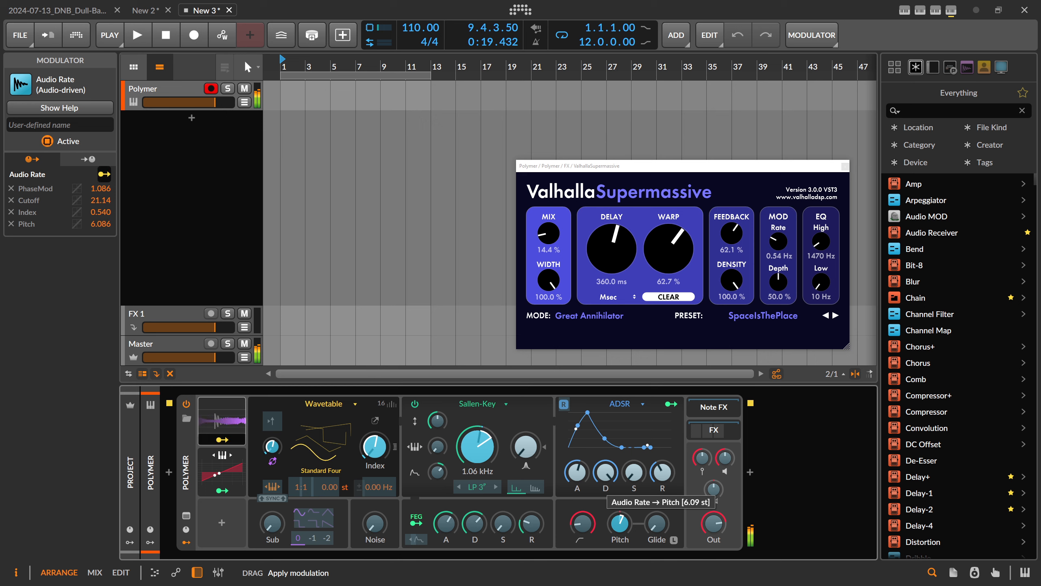
drag(620, 524, 619, 504)
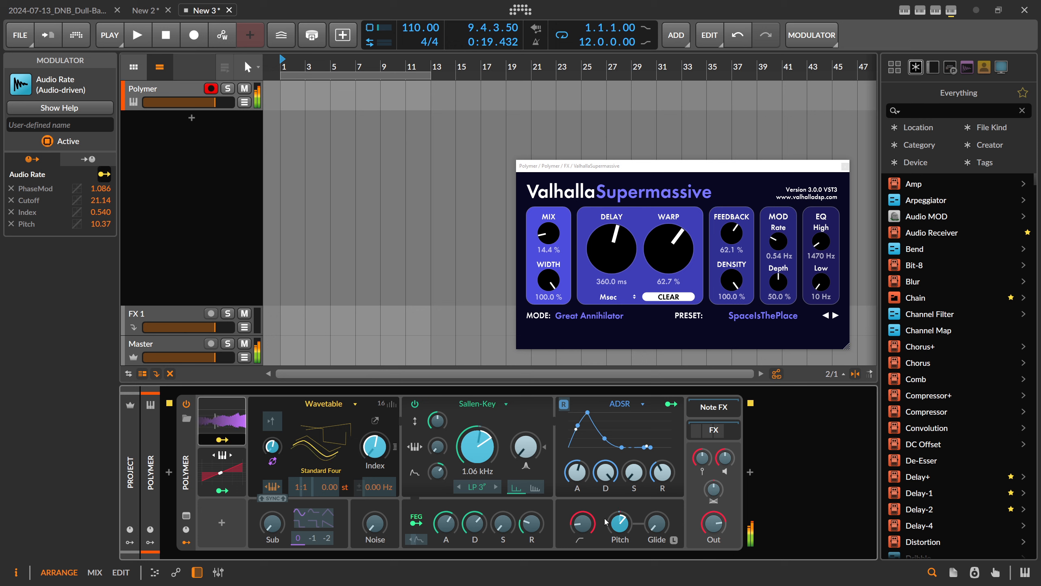
drag(606, 522, 606, 512)
Raise Audio Rate's cutoff modulation to 34.86 and reduce the ValhallaSupermassive Mix to 8.0 %.
drag(477, 447, 477, 434)
drag(549, 239, 550, 245)
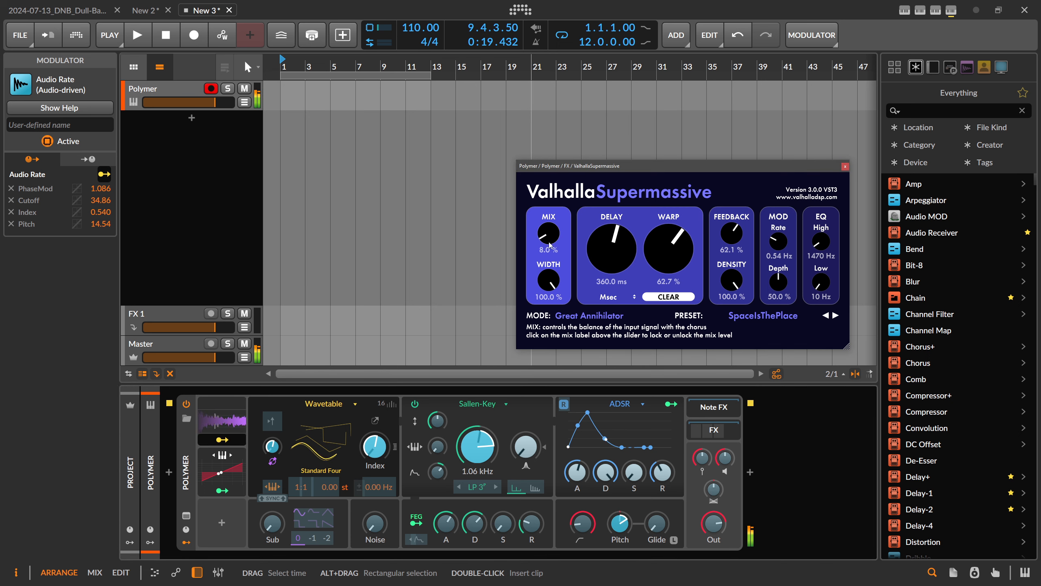
Try stronger Audio Rate modulation on Pitch, bend the ADSR decay curve outward, and clear the Pitch modulation.
mouse_move(620, 521)
mouse_down()
mouse_move(620, 505)
mouse_move(620, 535)
mouse_move(620, 505)
mouse_up()
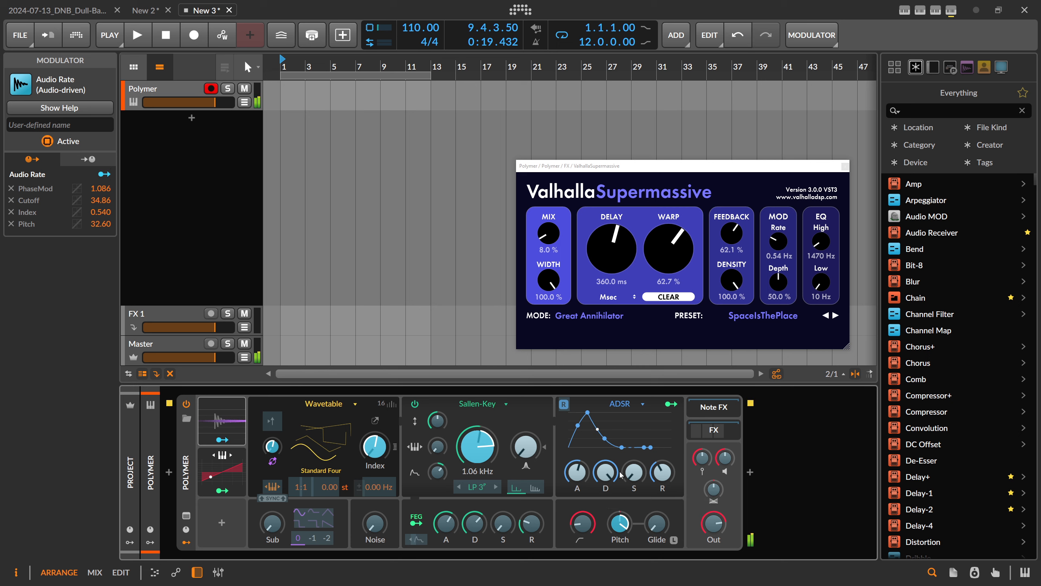
drag(605, 438, 616, 416)
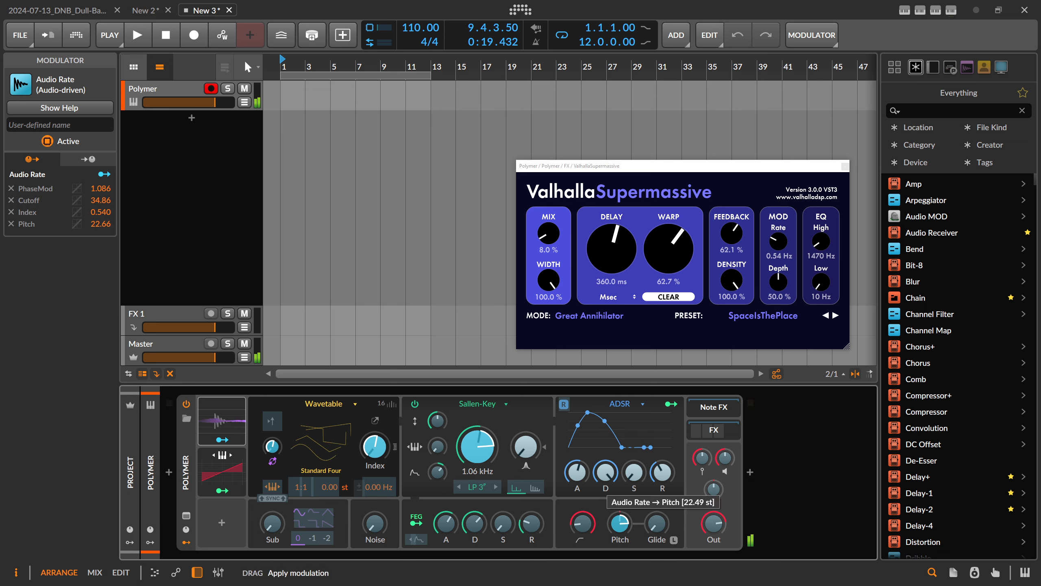
double_click(620, 521)
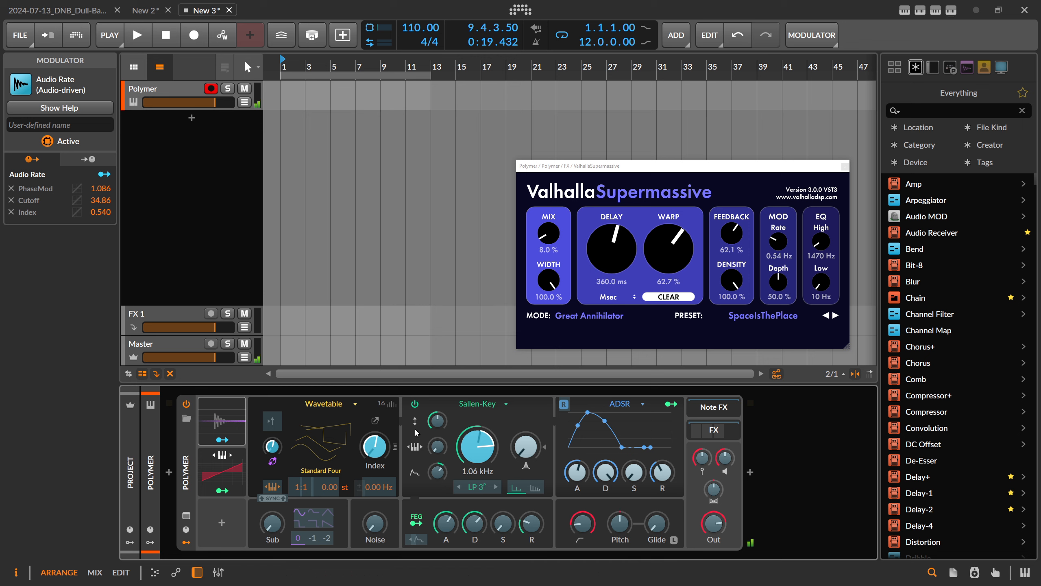
Replace the Wavetable oscillator with Sine and modulate its Skew and Fold with Audio Rate.
click(348, 406)
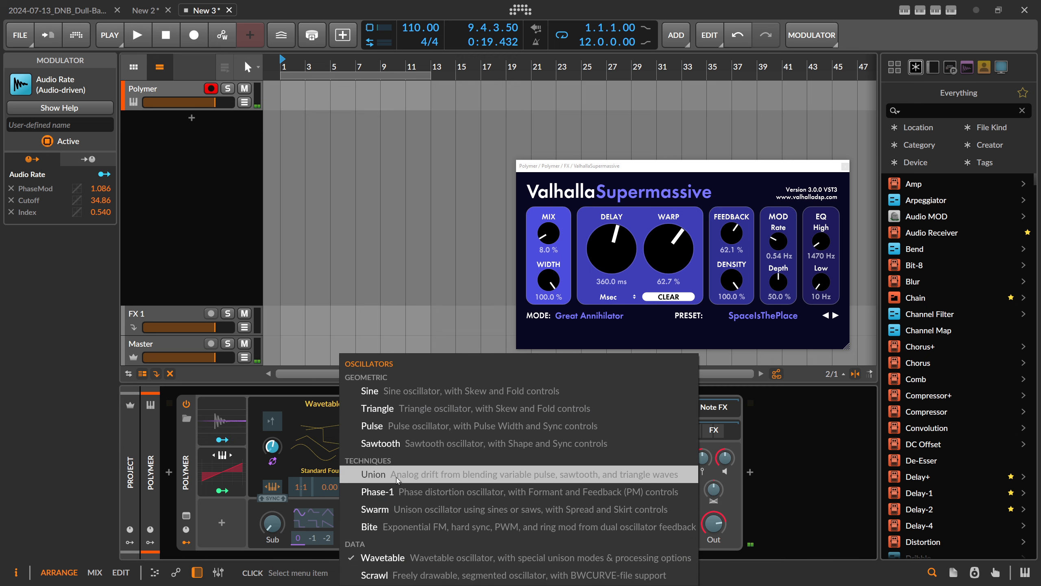
click(401, 391)
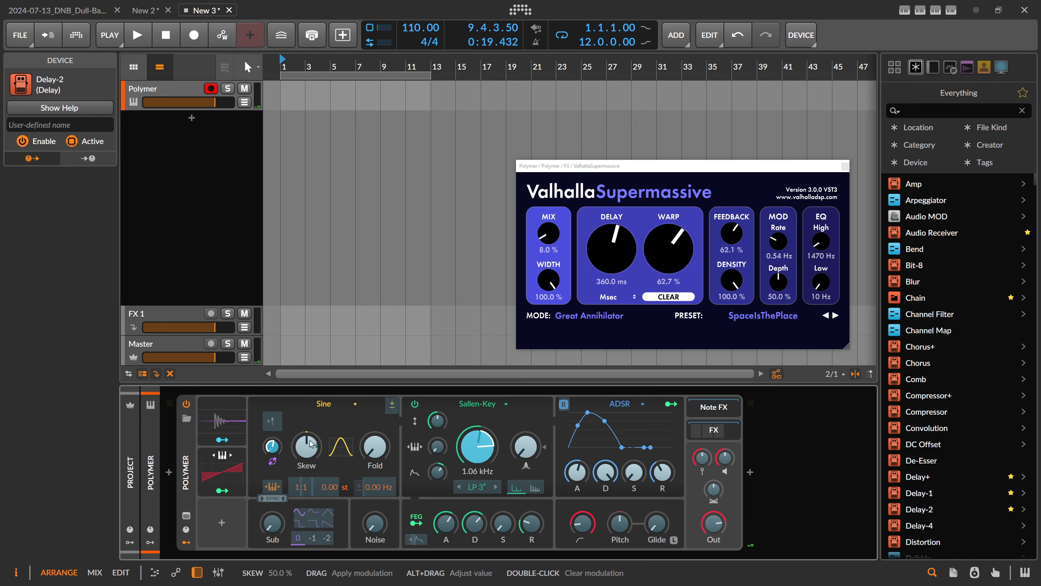
mouse_move(308, 442)
mouse_down()
mouse_move(308, 429)
mouse_move(307, 441)
mouse_up()
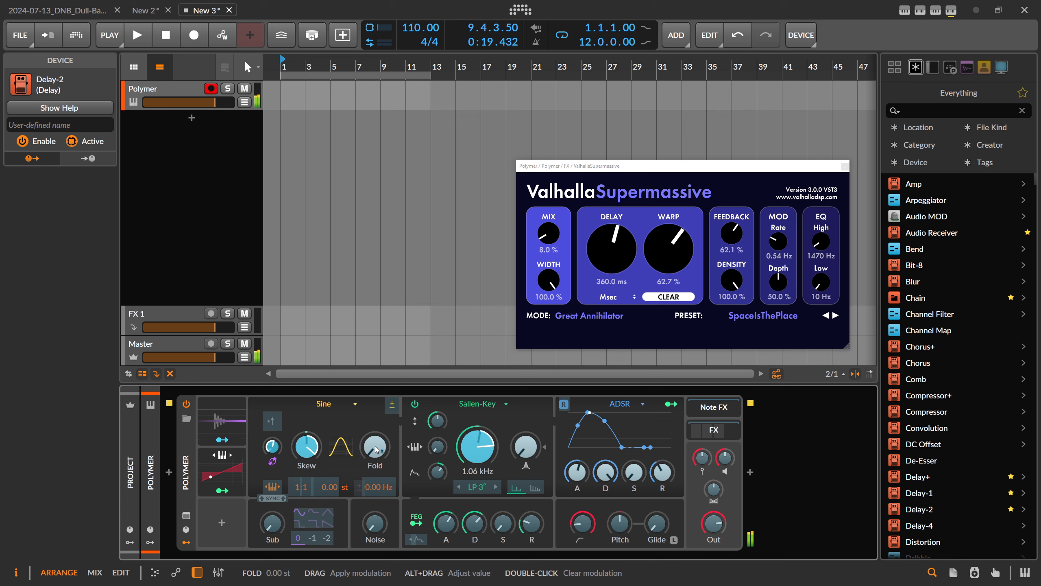
drag(374, 449, 374, 432)
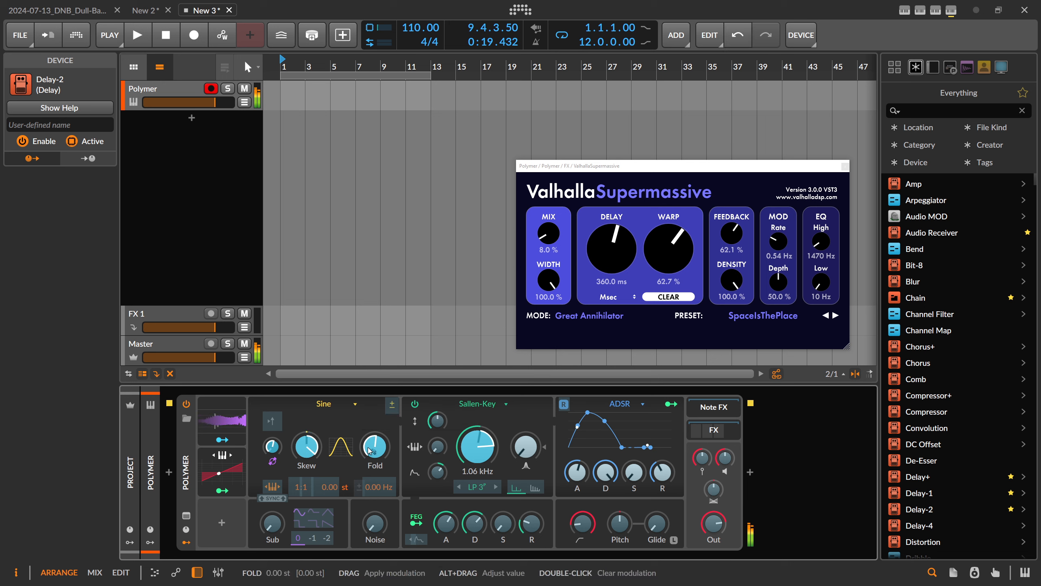
mouse_move(371, 450)
mouse_down()
mouse_move(370, 433)
mouse_move(370, 446)
mouse_up()
Set Audio Rate's modulation amounts to 3.943 for Pitch, 0.229 for Skew, 21.12 for Fold and 0.926 for PhaseMod.
drag(608, 527, 608, 522)
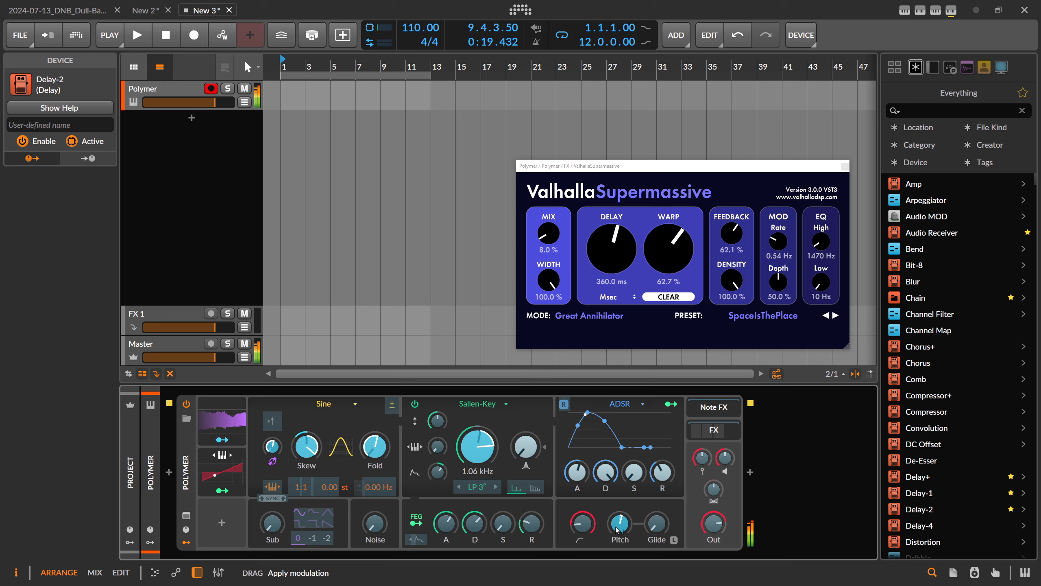
drag(306, 446, 306, 441)
drag(374, 447, 375, 445)
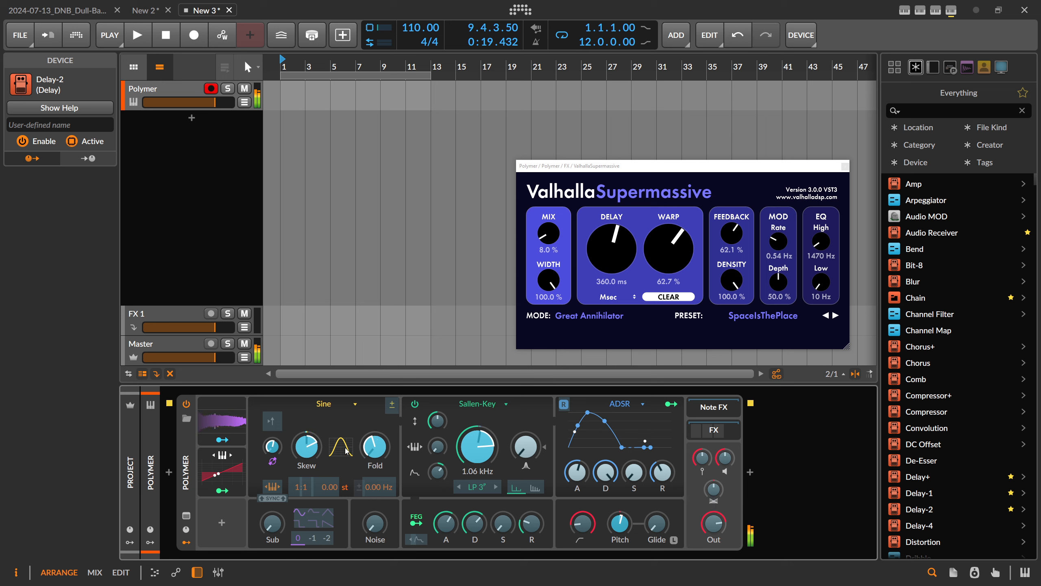
drag(271, 447, 278, 447)
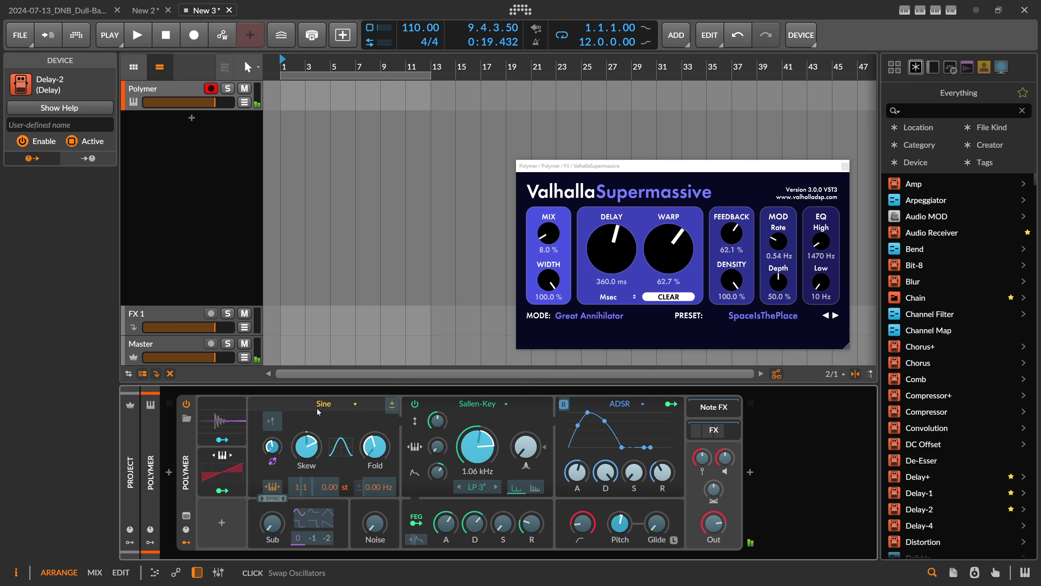
Examine Audio Rate's expanded settings and its available source tracks, keep Polymer (POST) as the source, and collapse the settings.
click(231, 418)
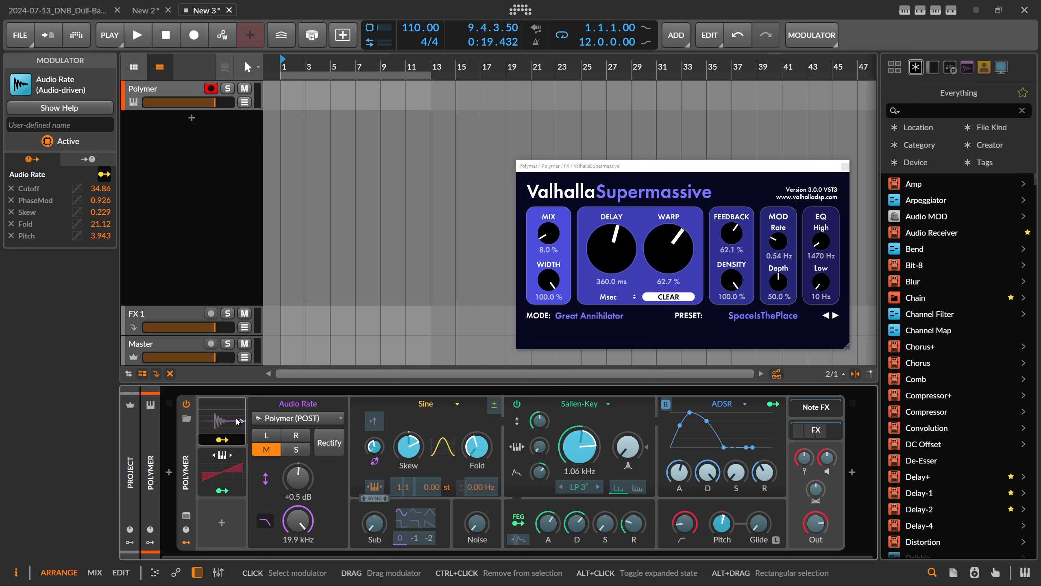
click(236, 419)
click(235, 418)
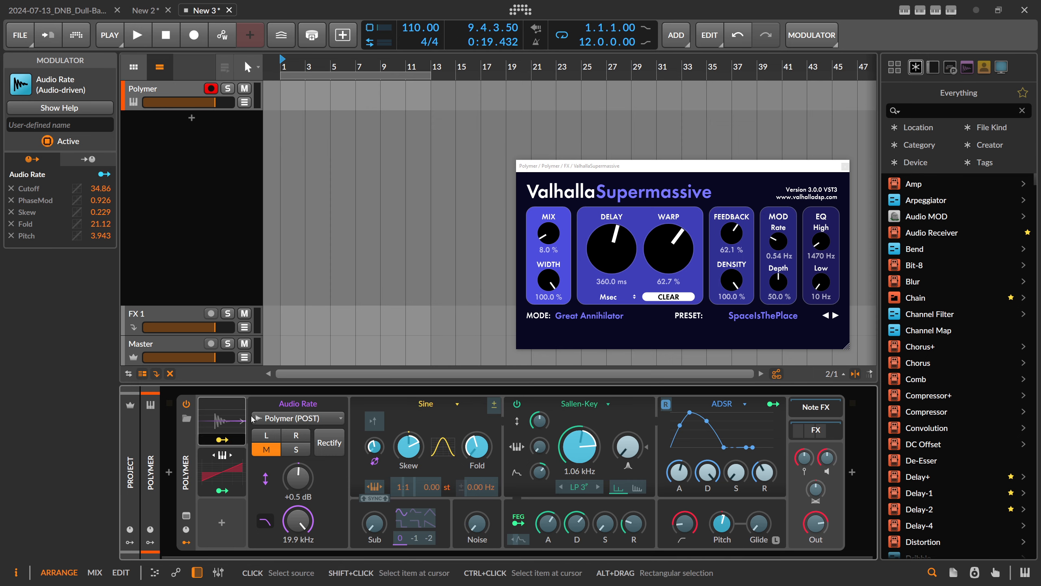
click(230, 420)
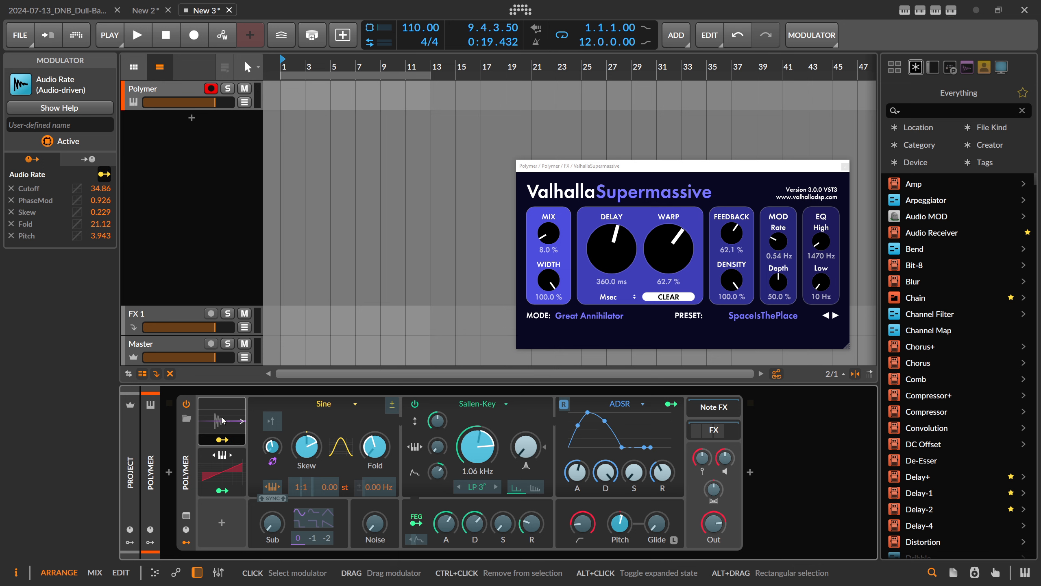
click(223, 420)
click(298, 418)
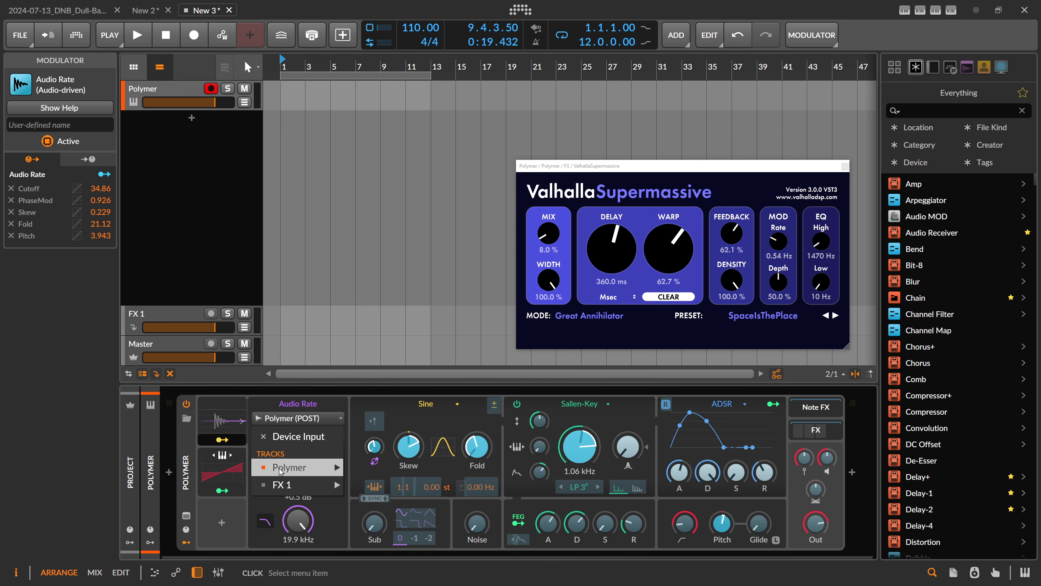
click(361, 484)
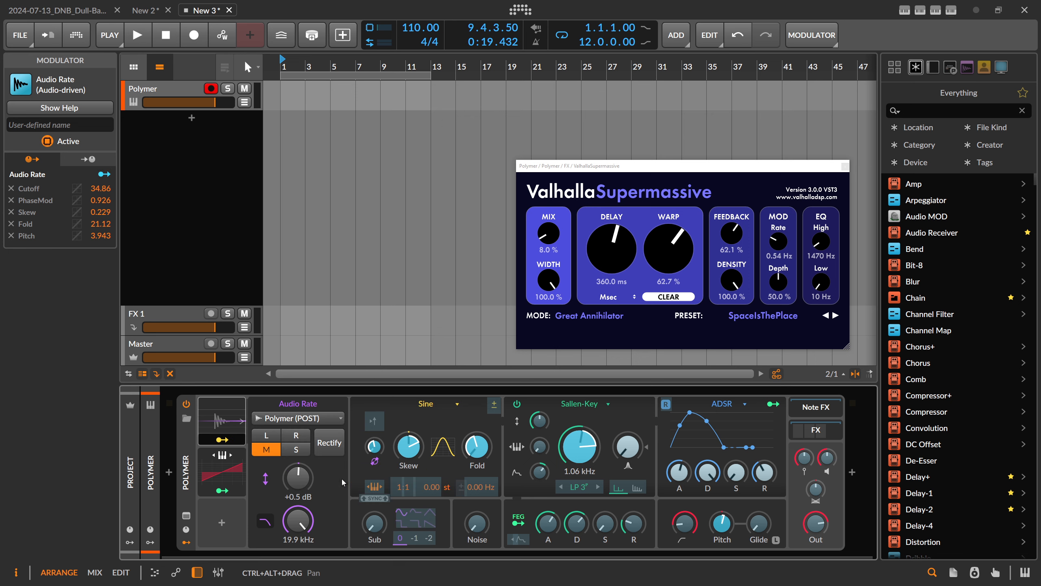
click(231, 423)
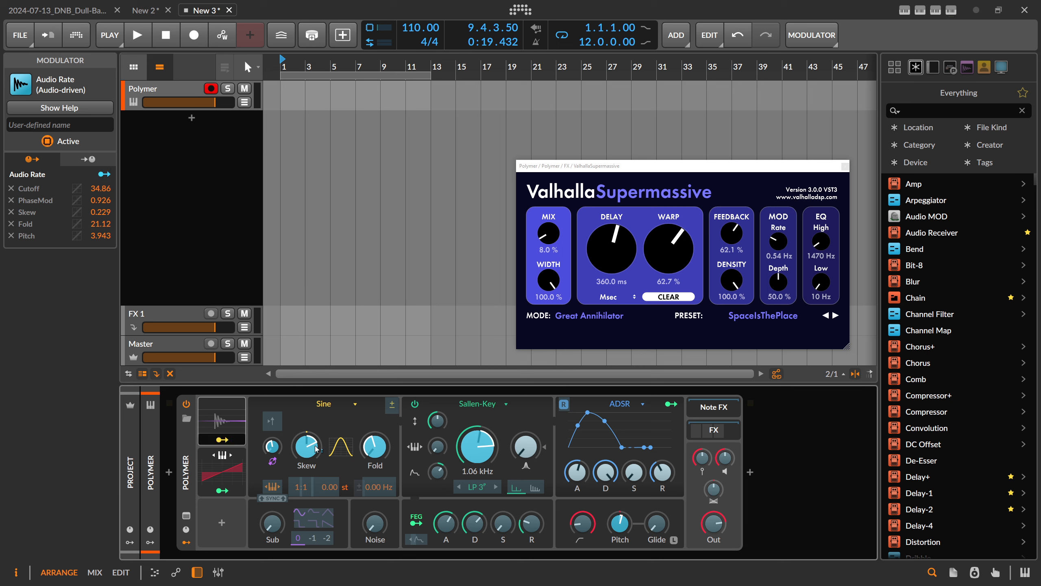